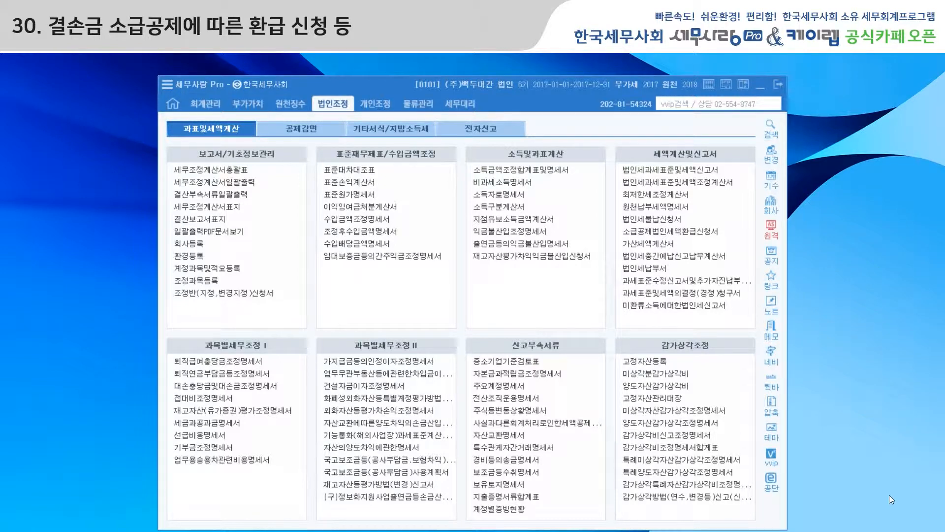
# In the 법인세과세표준및세액신고서, set item (26) 결손금소급공제 법인세환급신청 to 1.여 and close the form
pyautogui.click(643, 170)
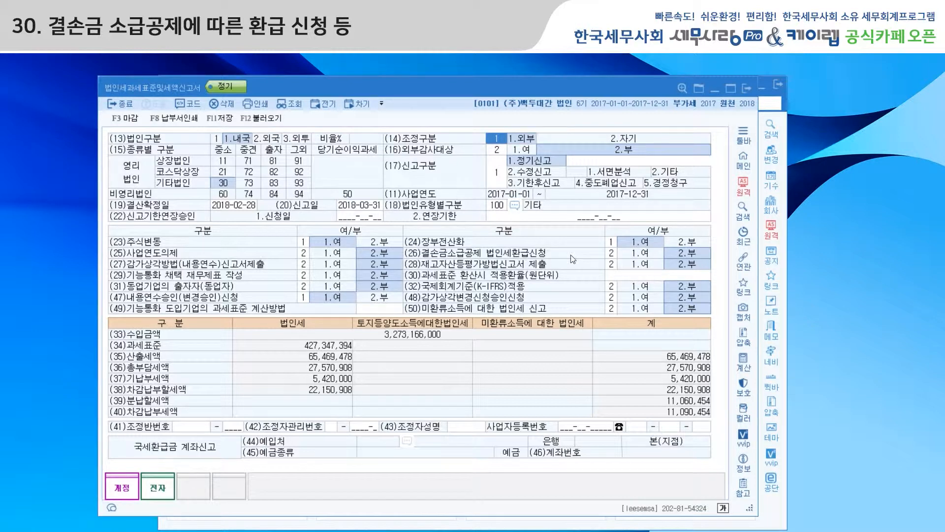
pyautogui.click(640, 257)
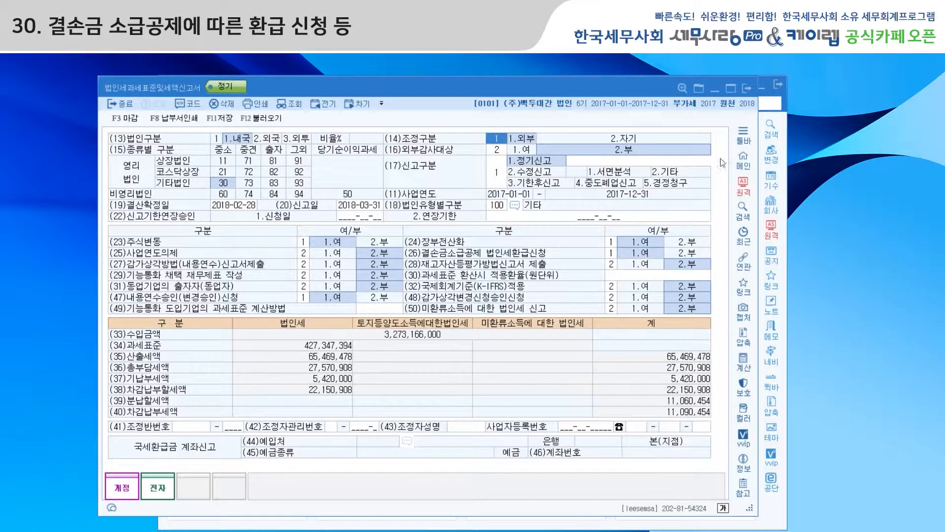
pyautogui.click(748, 89)
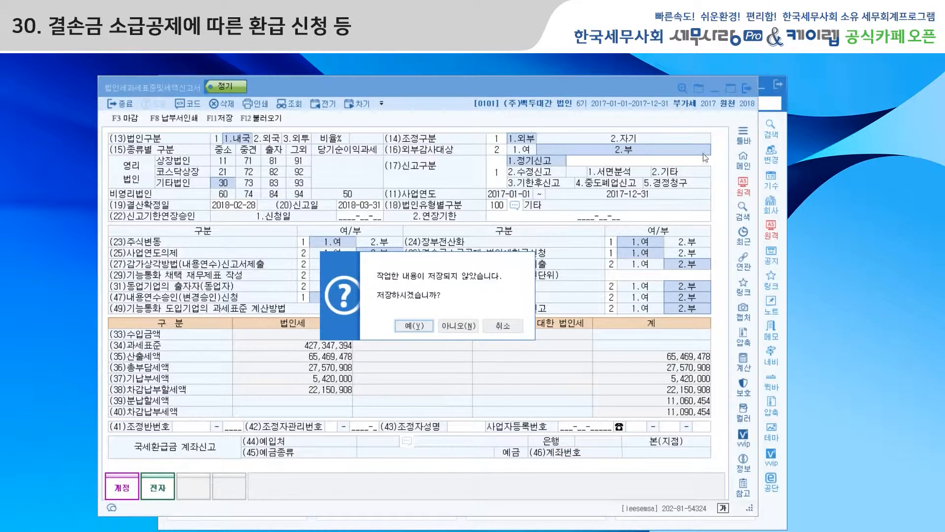
pyautogui.click(438, 321)
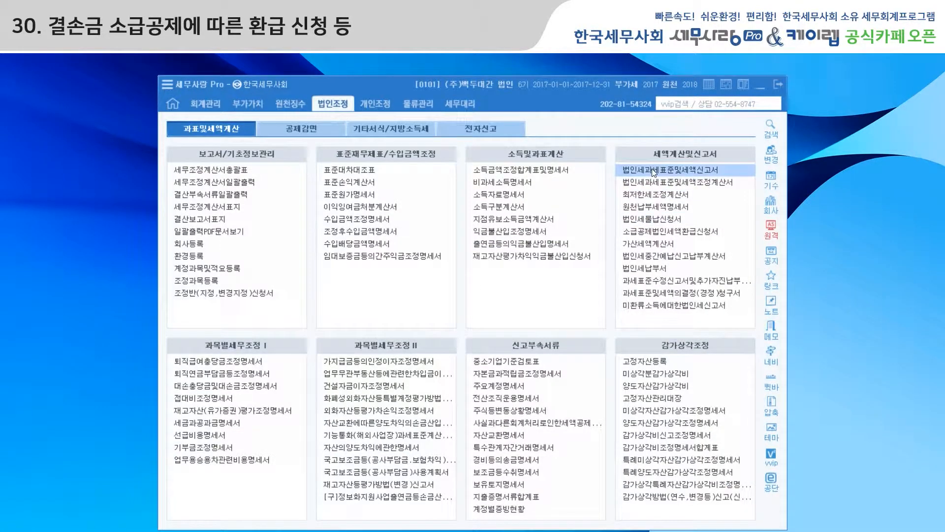
# Open the 소급공제법인세액환급신청서 and enter 250,000,000 as the ⑥결손금액, leaving ⑦소급공제받을 결손금액 blank
pyautogui.click(650, 232)
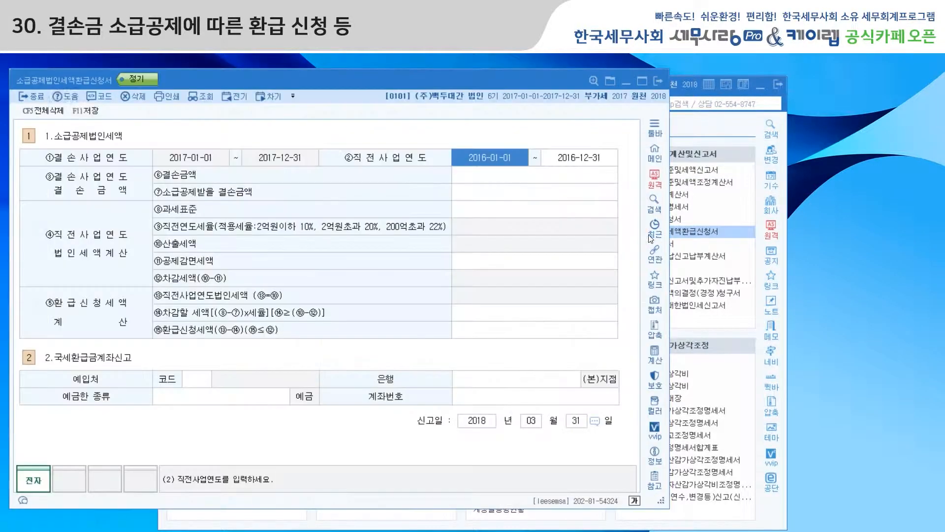
pyautogui.moveTo(356, 81); pyautogui.dragTo(377, 77)
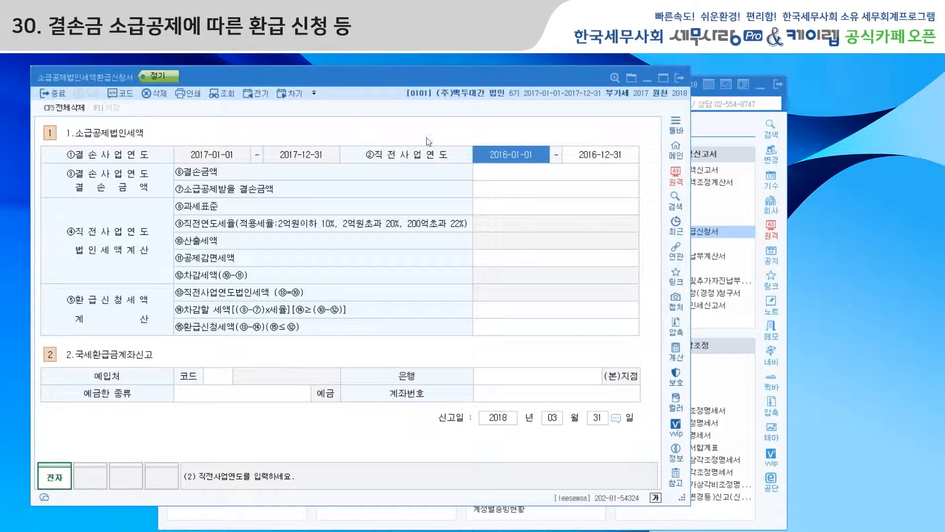
pyautogui.click(496, 179)
pyautogui.write('250000000')
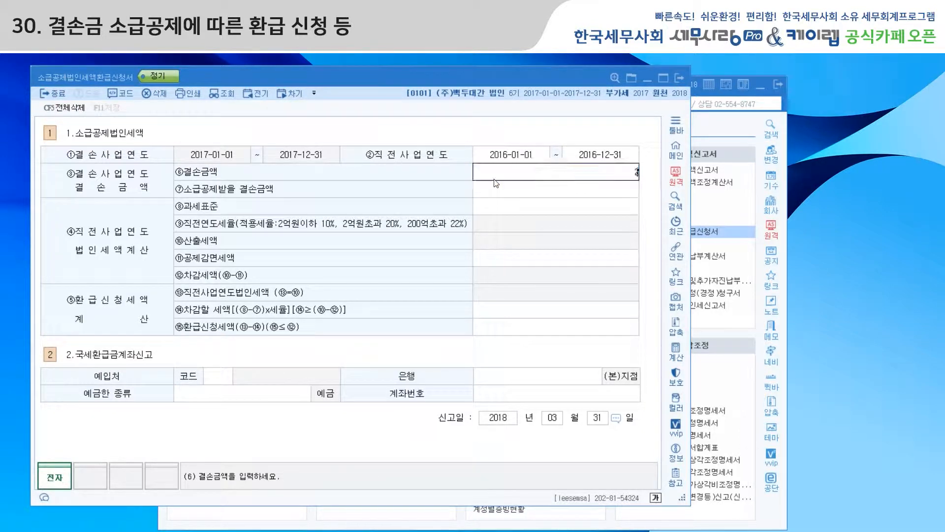
pyautogui.press('Return')
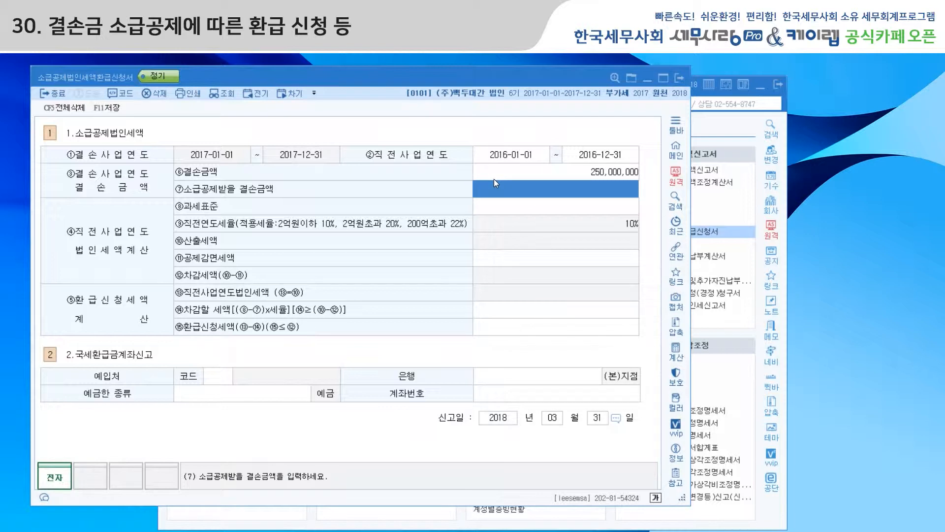
pyautogui.press('Return')
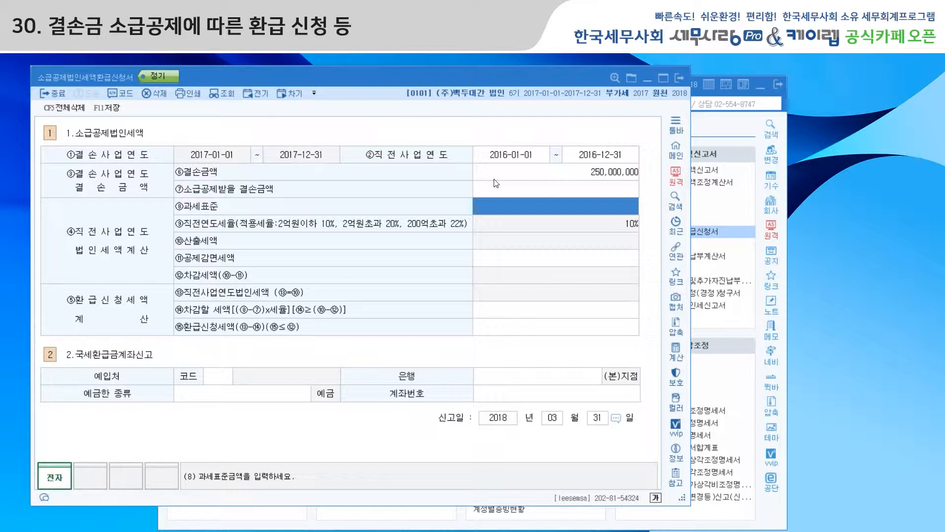
# Enter 300,000,000 as the prior year's ⑧과세표준 and 15,000,000 as the ⑪공제감면세액
pyautogui.write('300000000')
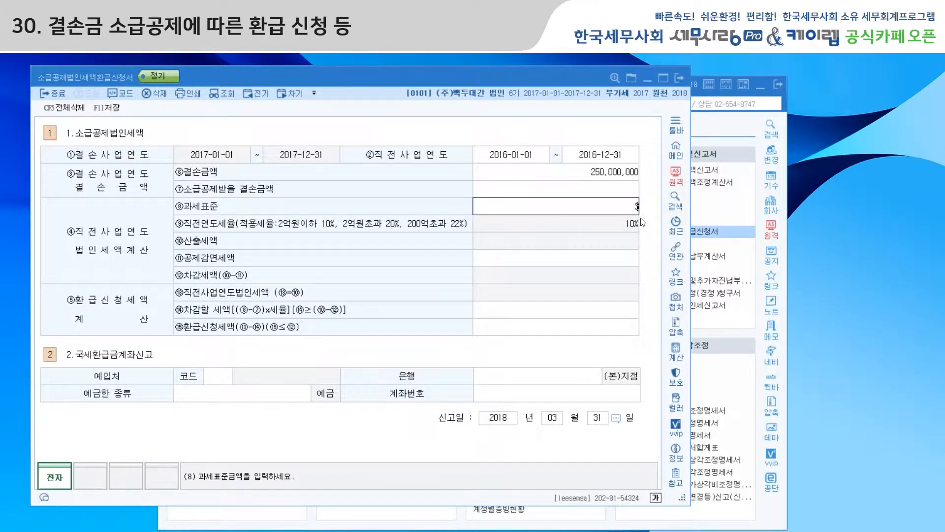
pyautogui.press('Return')
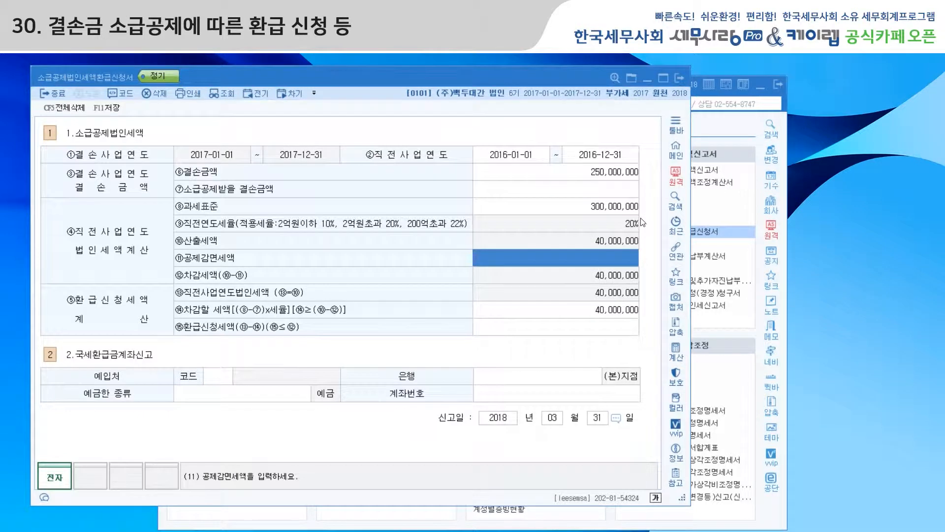
pyautogui.write('15000000')
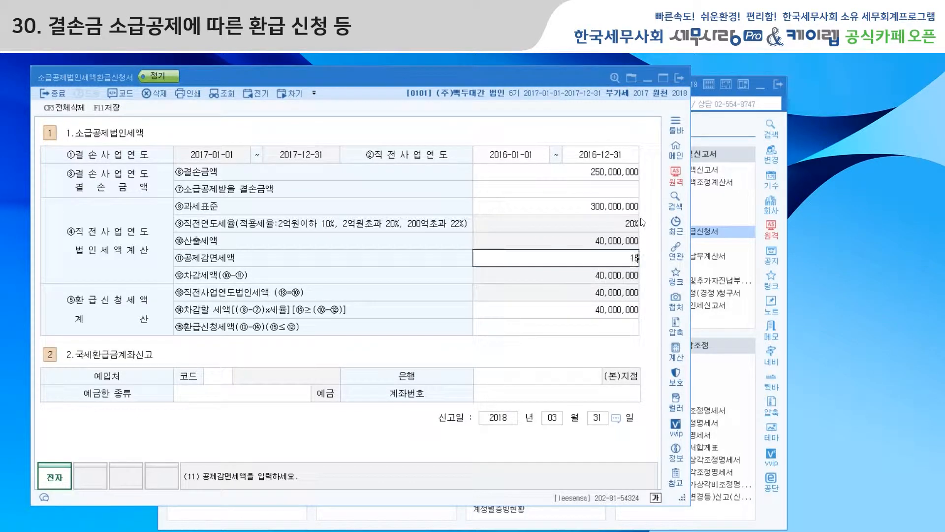
pyautogui.press('Return')
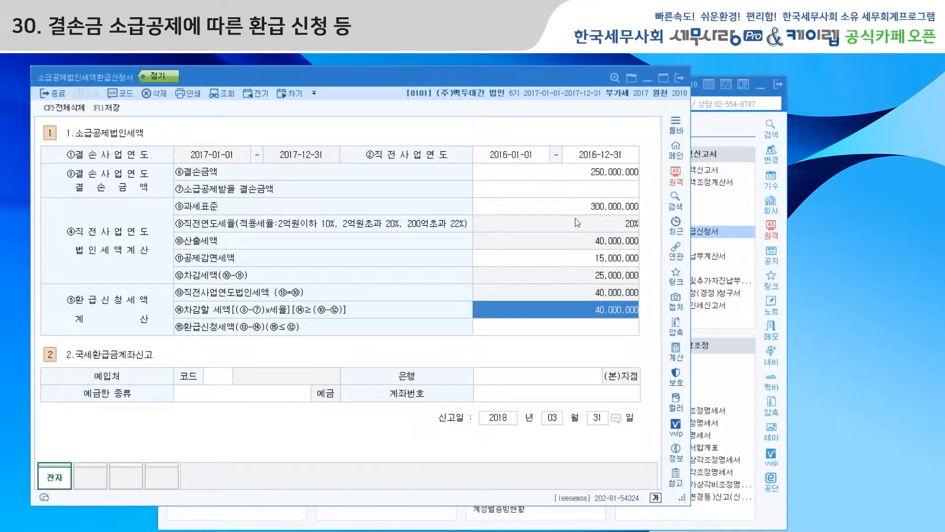
# Set ⑦소급공제받을 결손금액 to 250,000,000 to calculate the refund
pyautogui.click(580, 193)
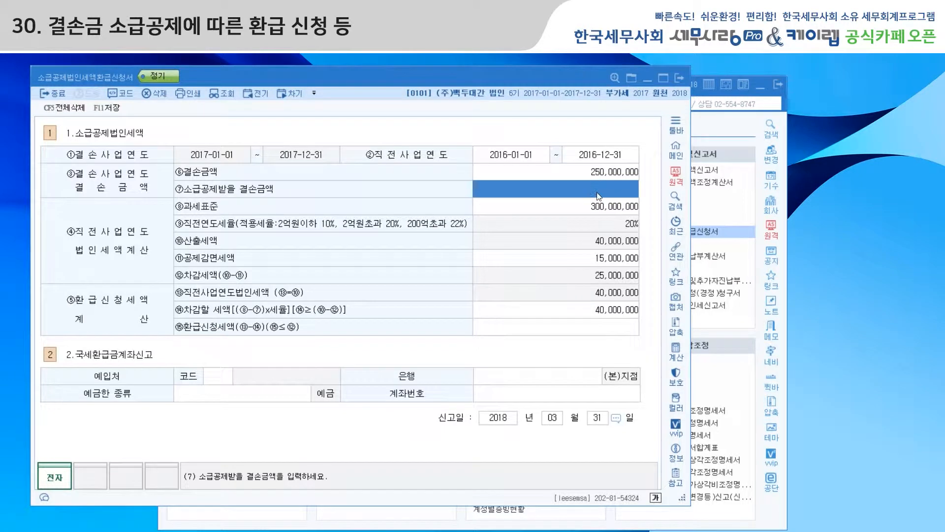
pyautogui.write('250000000')
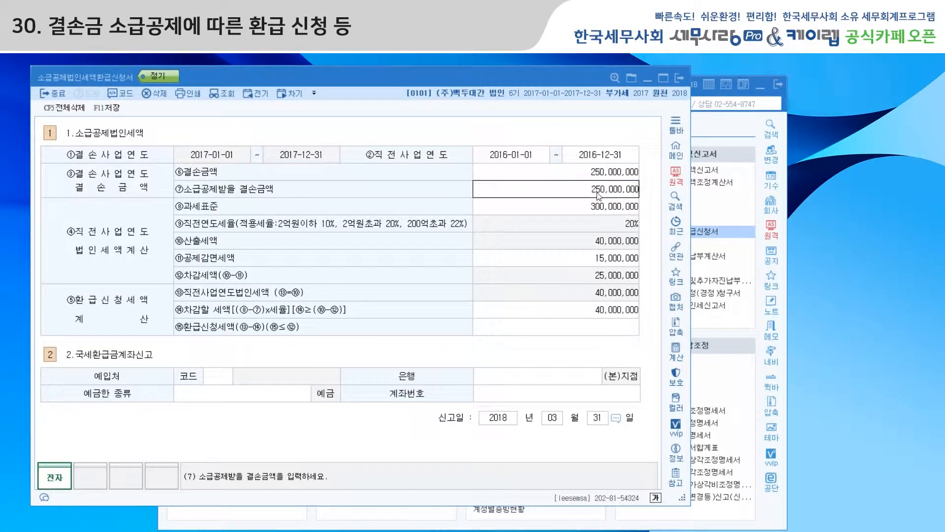
pyautogui.press('Return')
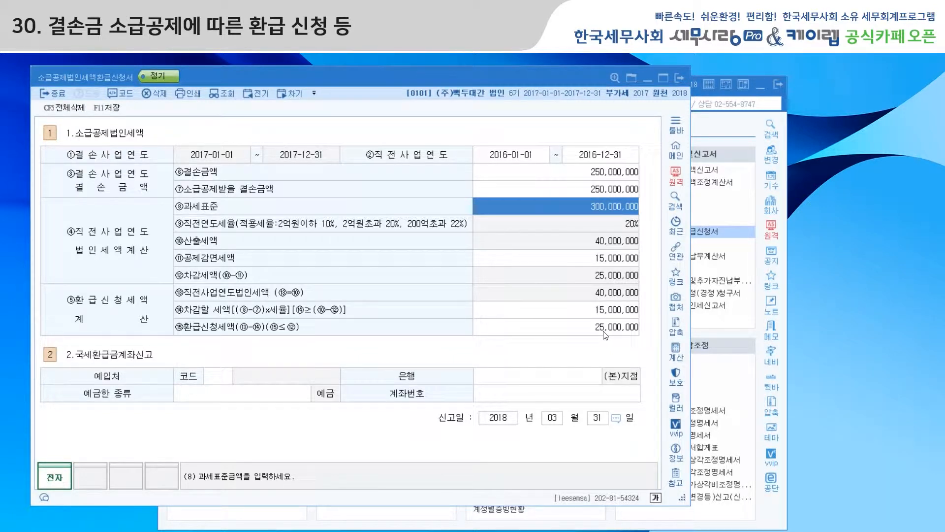
# Change ⑦소급공제받을 결손금액 to 200,000,000
pyautogui.click(611, 194)
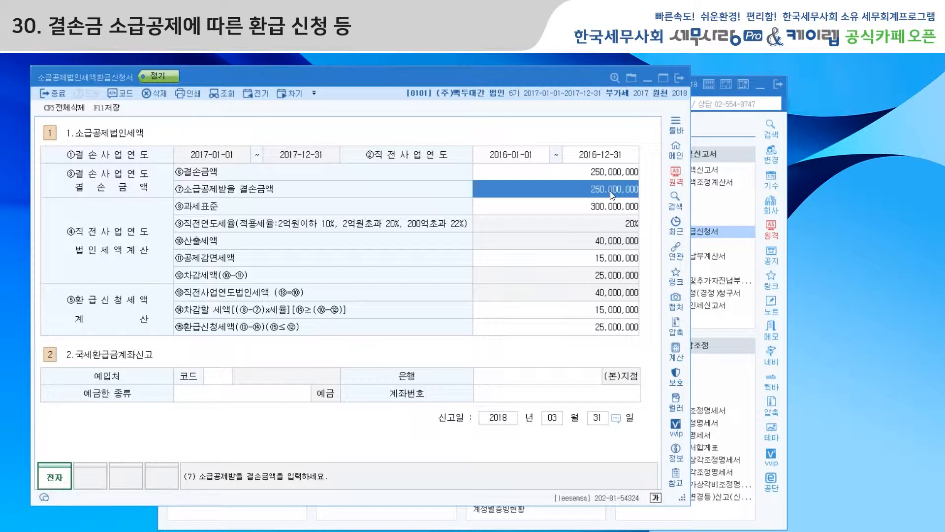
pyautogui.write('200,000,000')
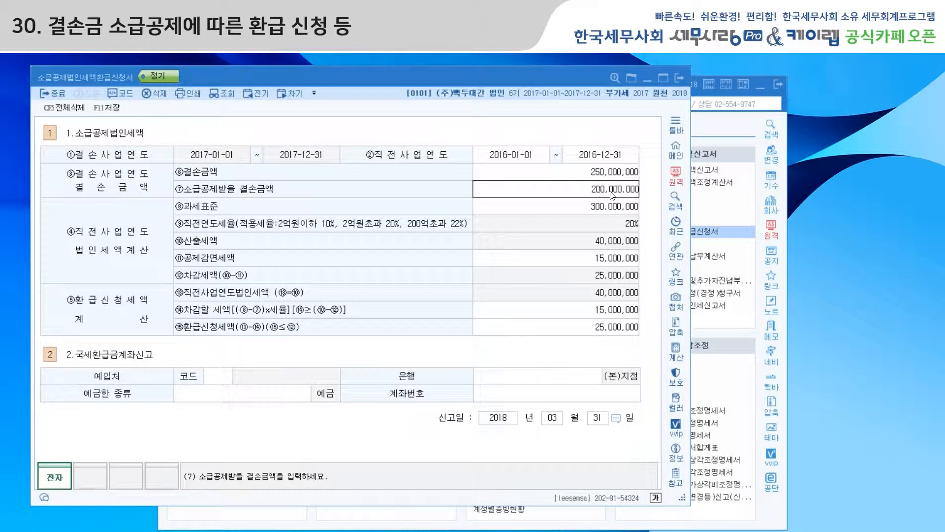
pyautogui.press('Return')
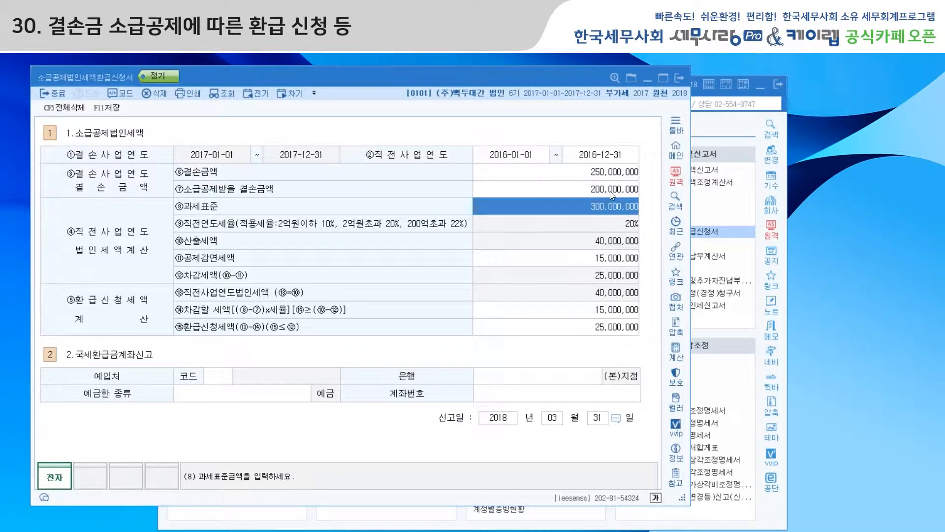
pyautogui.click(616, 331)
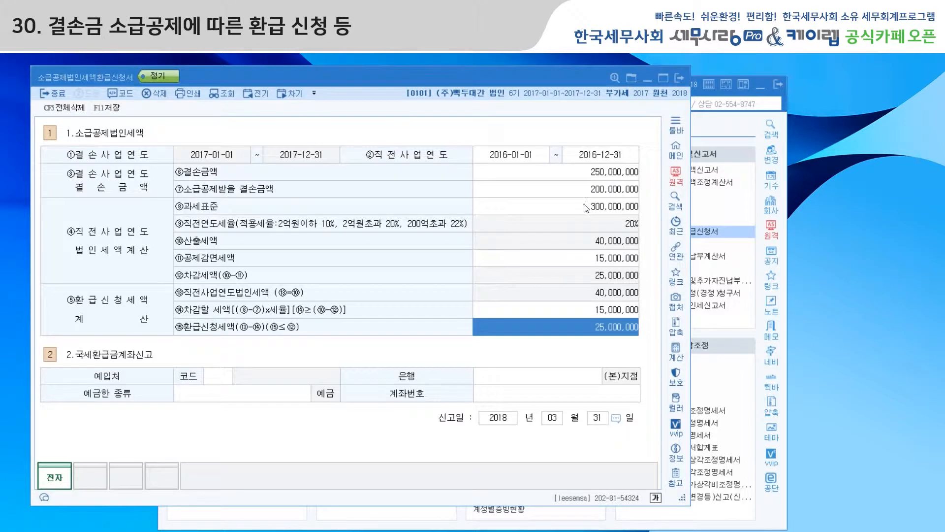
pyautogui.click(597, 190)
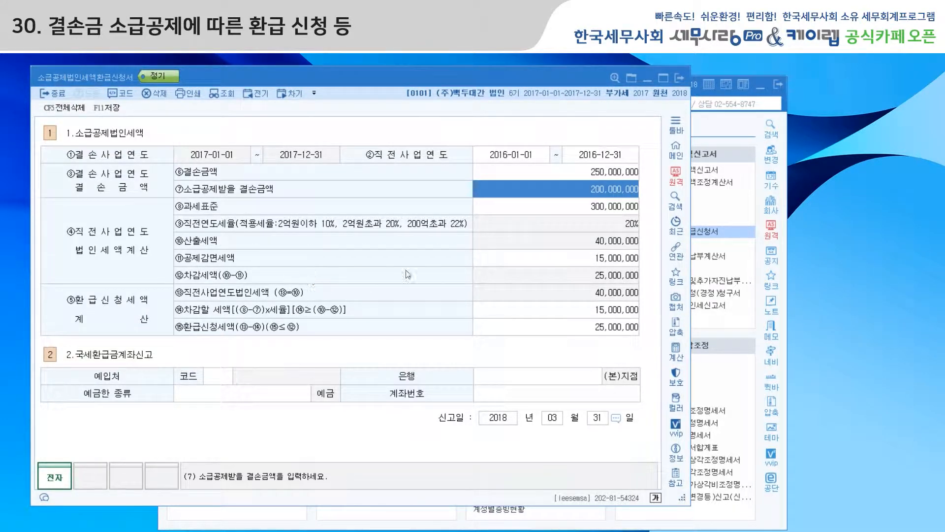
pyautogui.click(584, 261)
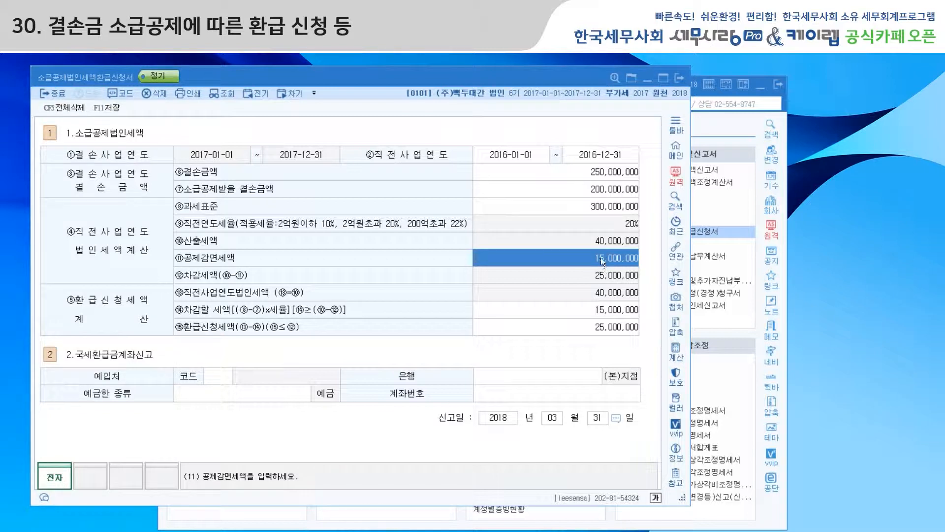
pyautogui.click(586, 209)
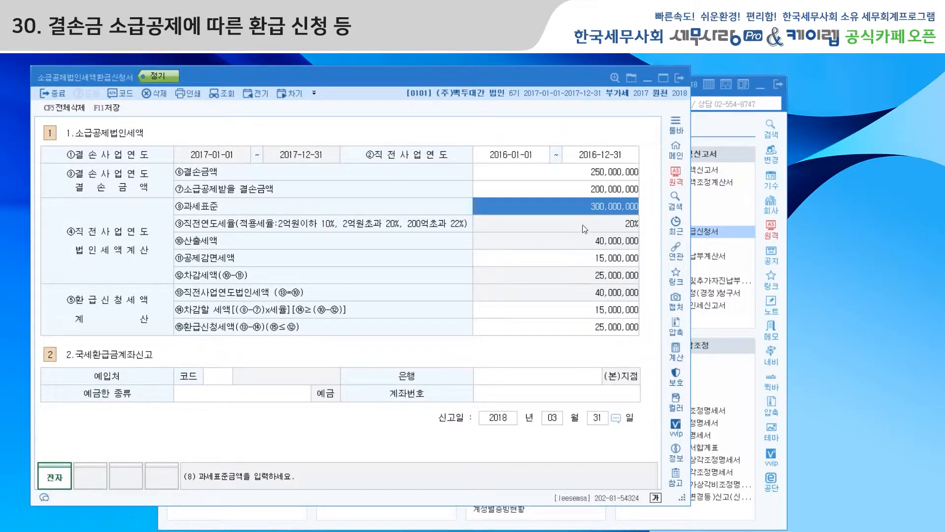
# Set ⑦소급공제받을 결손금액 to 150,000,000, and close the refund application form with its entries saved
pyautogui.click(596, 189)
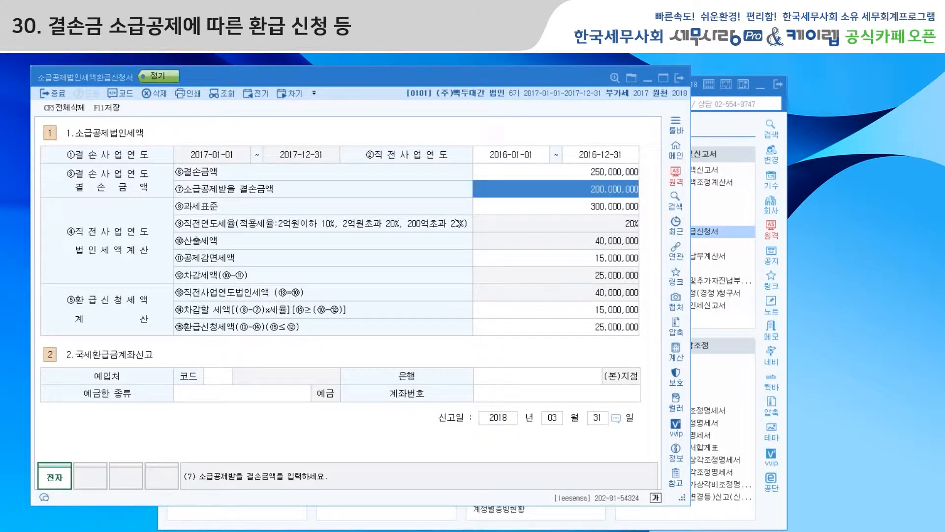
pyautogui.write('150000000')
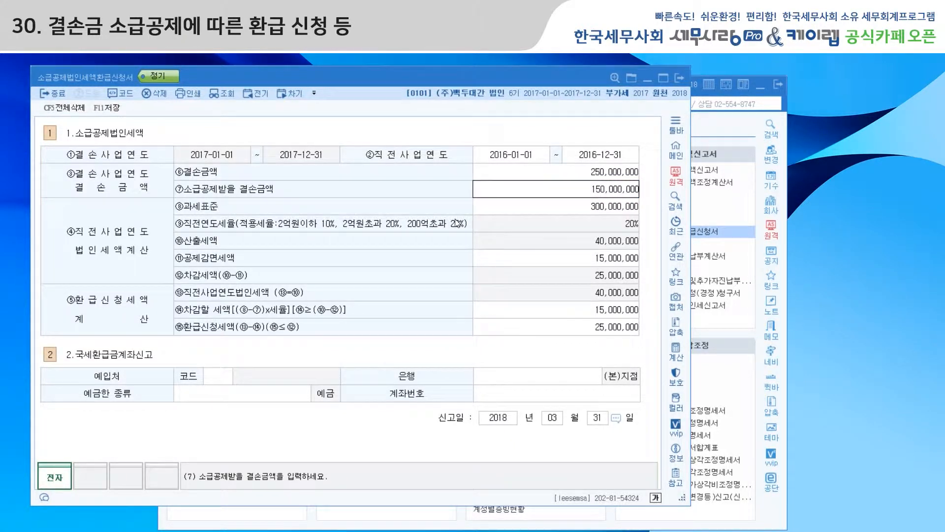
pyautogui.press('Return')
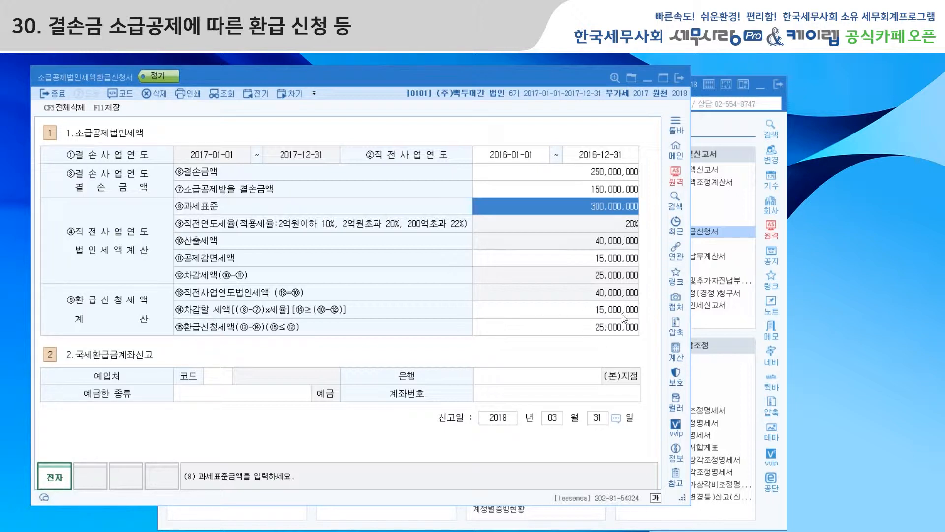
pyautogui.click(603, 193)
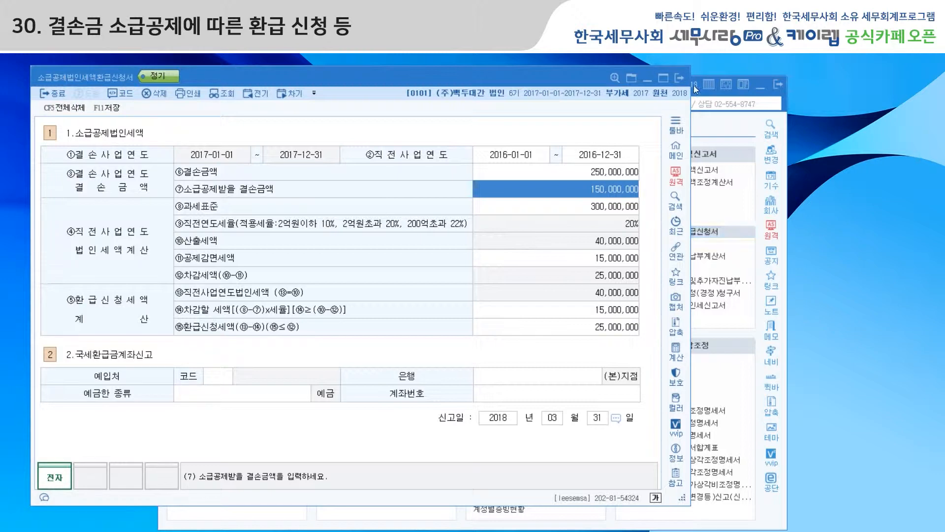
pyautogui.click(678, 78)
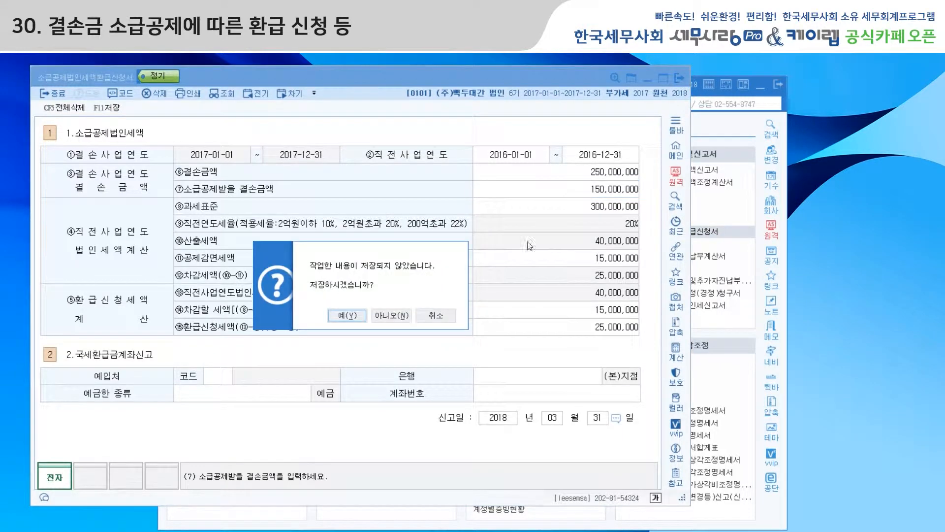
pyautogui.click(355, 315)
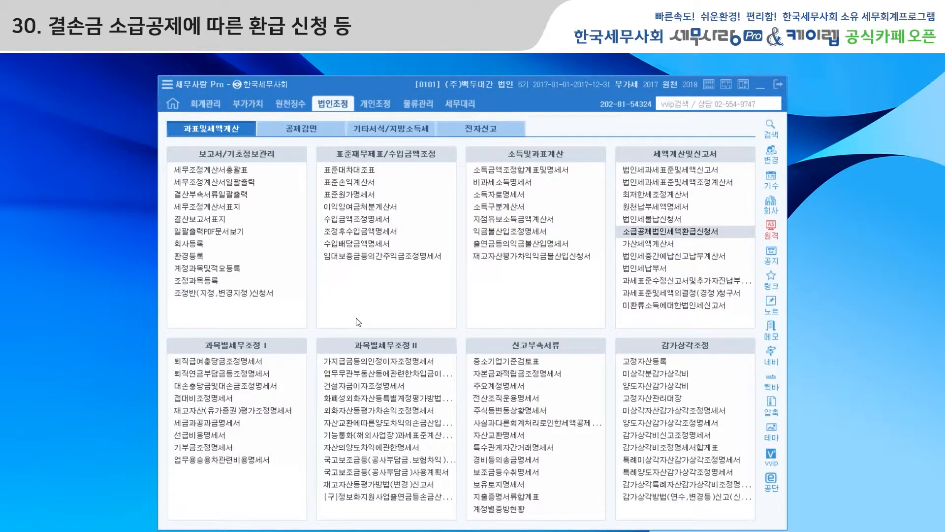
# Open the 소급공제지방소득세액환급신청서 from the corporate local income tax (법인지방소득세) forms
pyautogui.click(409, 129)
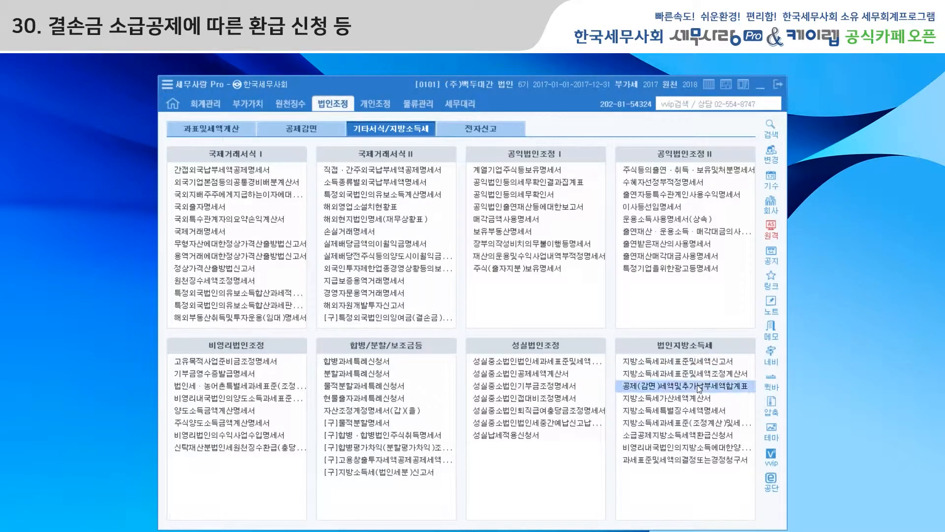
pyautogui.click(687, 435)
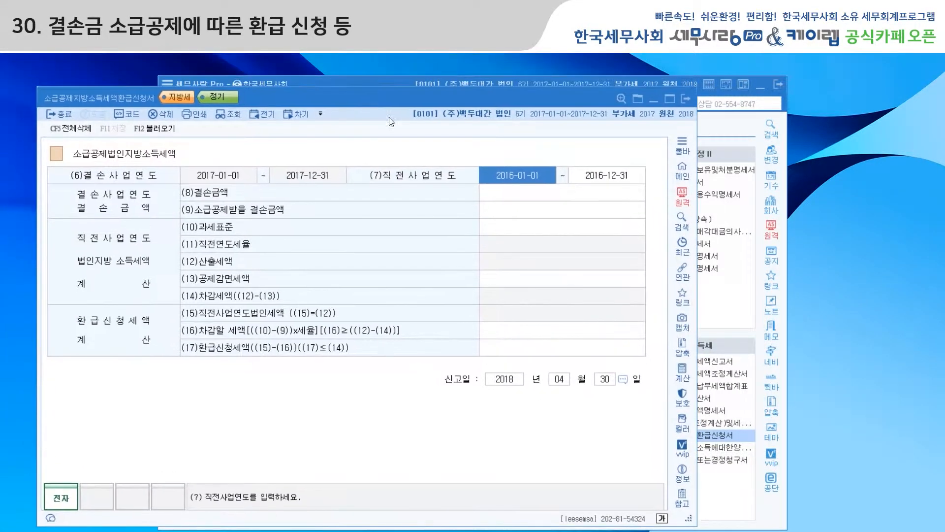
pyautogui.moveTo(340, 70); pyautogui.dragTo(369, 102)
# Enter 250,000,000 as the (8)결손금액 and 300,000,000 as the (10)과세표준, leaving (9)소급공제받을 결손금액 blank
pyautogui.click(515, 195)
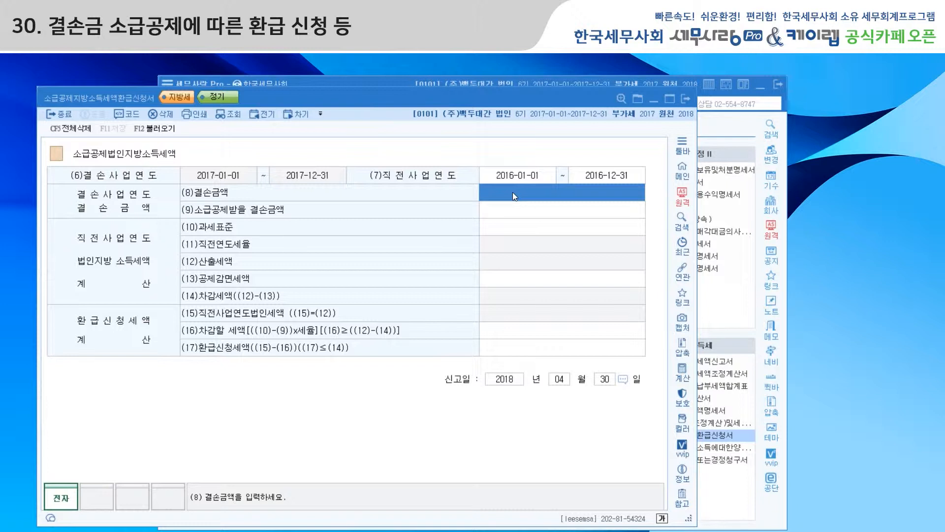
pyautogui.write('250000000')
pyautogui.press('Return')
pyautogui.press('Return')
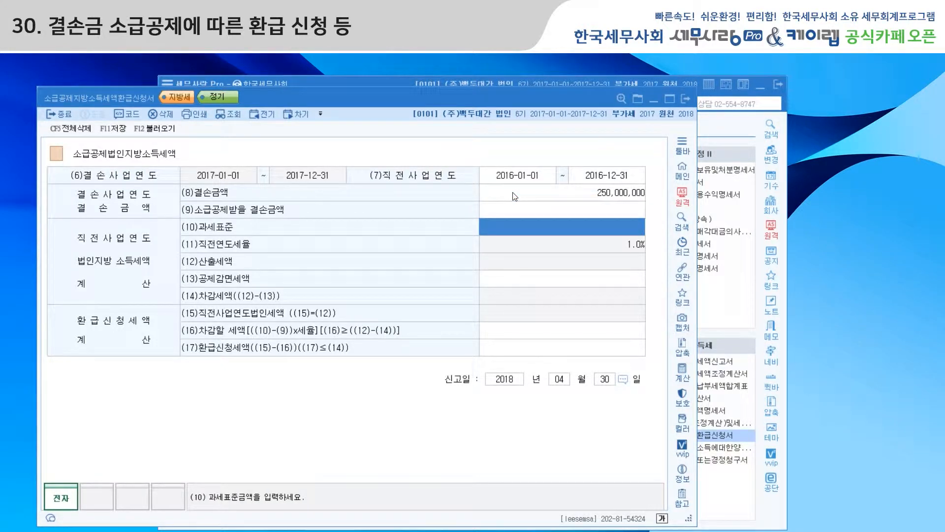
pyautogui.write('300,000,00')
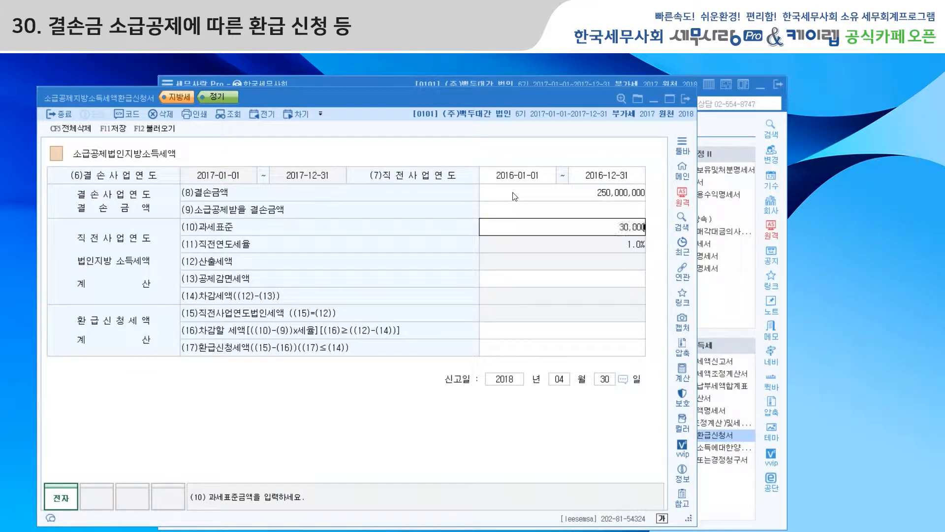
pyautogui.write('0')
pyautogui.press('Return')
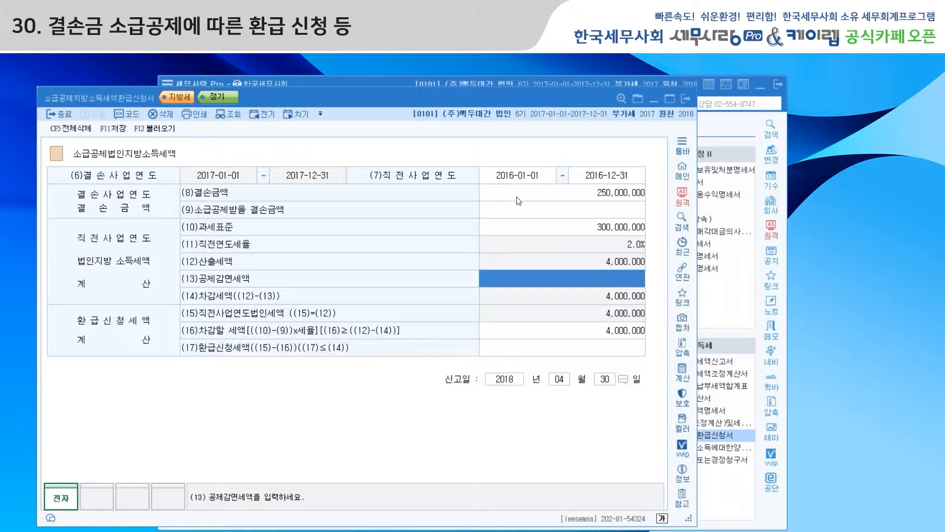
# Enter 250,000,000 as the (9)소급공제받을 결손금액, leaving (13)공제감면세액 blank
pyautogui.click(601, 209)
pyautogui.write('2')
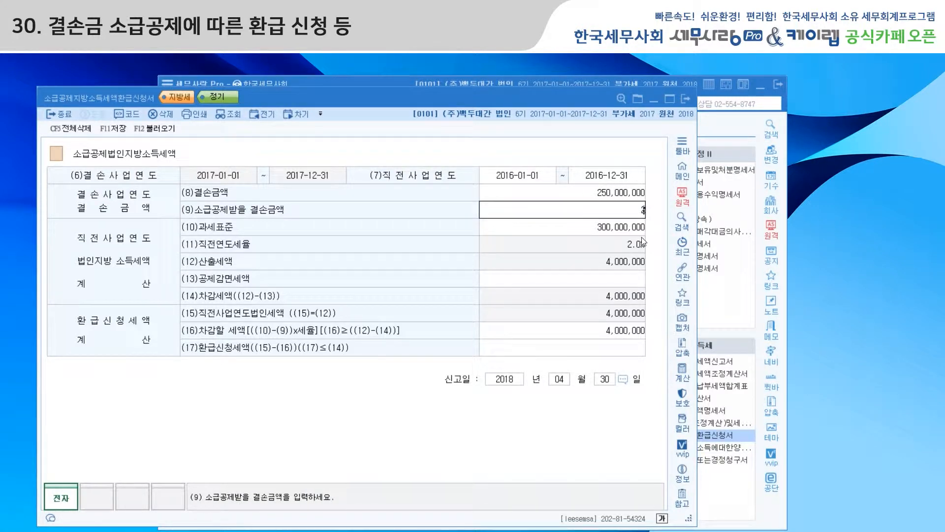
pyautogui.write('50,000,000')
pyautogui.press('Return')
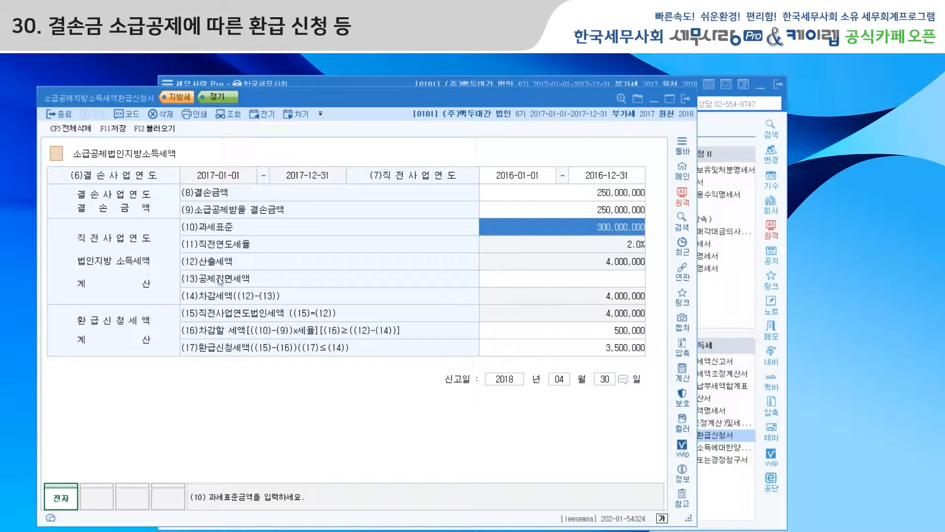
pyautogui.click(574, 284)
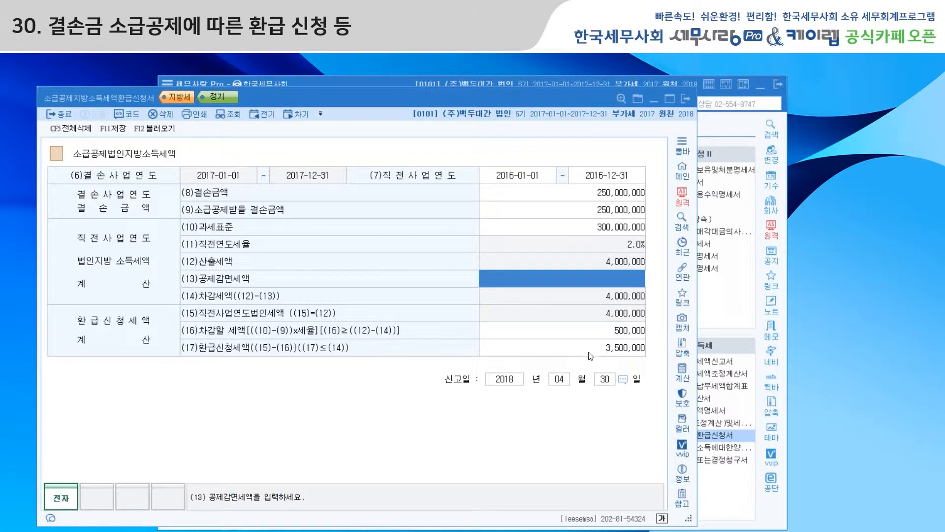
# Open the 소급공제법인세액환급신청서 from the corporate tax calculation and return forms (세액계산및신고서), moving it off the local income tax application
pyautogui.click(740, 144)
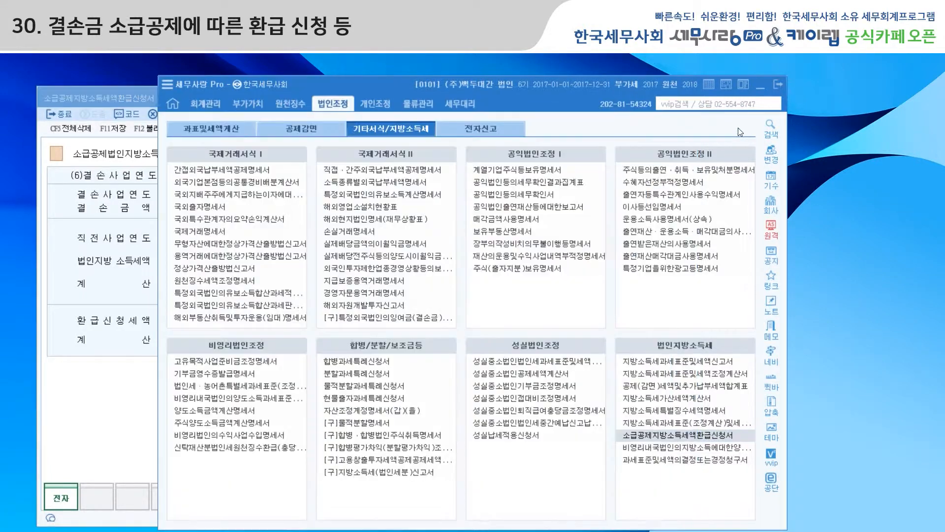
pyautogui.click(204, 103)
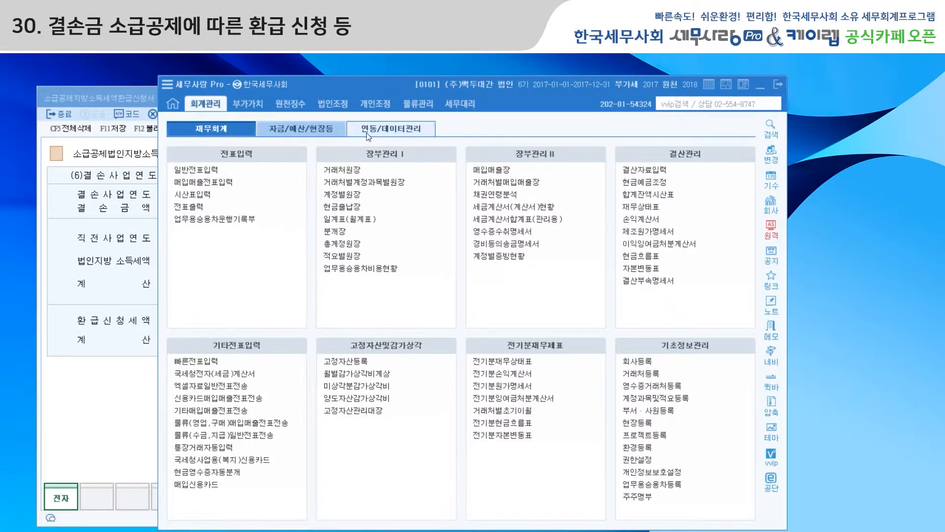
pyautogui.click(340, 104)
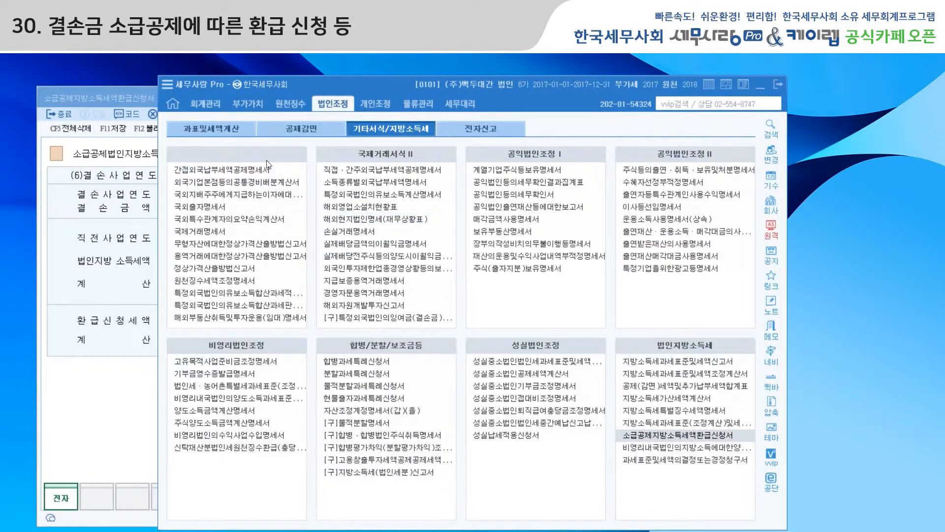
pyautogui.click(197, 128)
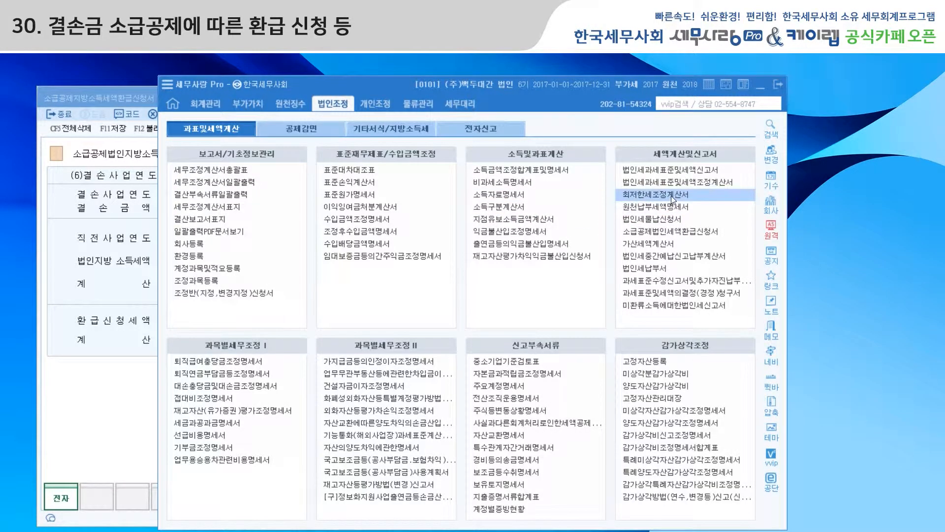
pyautogui.click(675, 230)
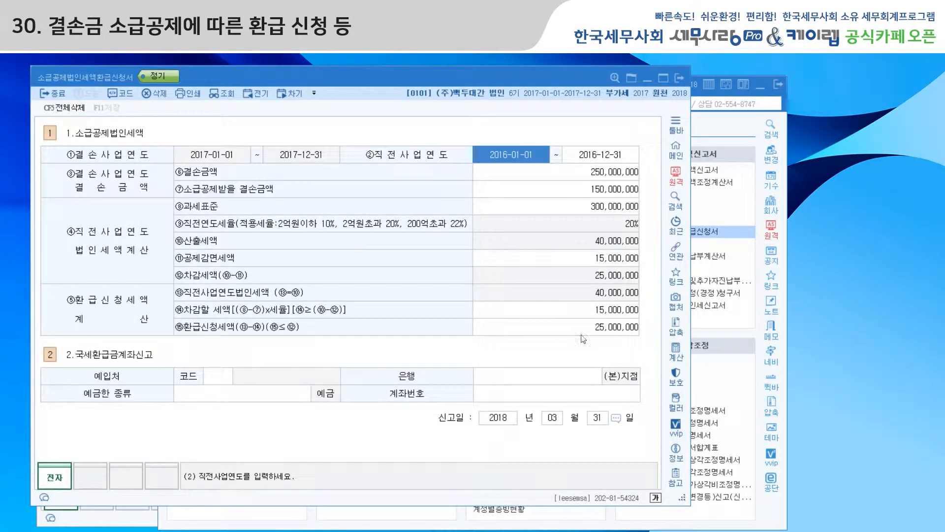
pyautogui.moveTo(289, 77); pyautogui.dragTo(388, 84)
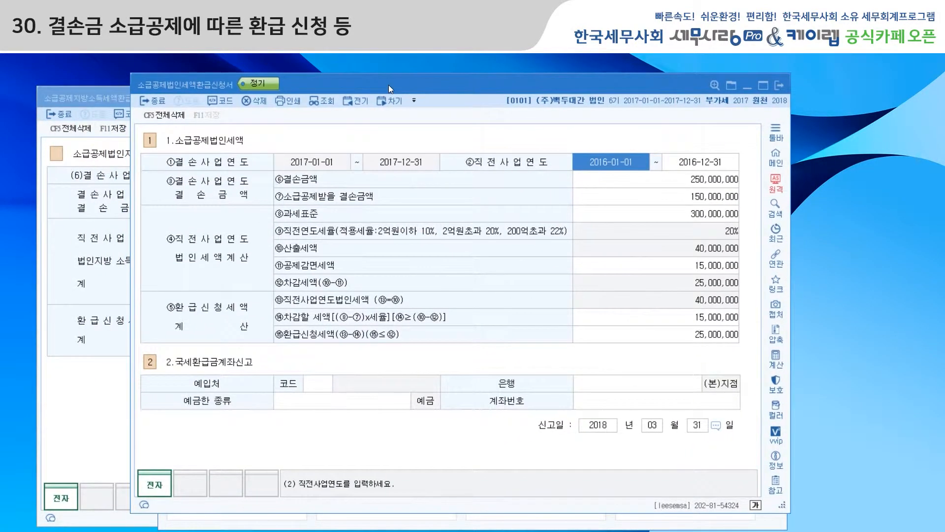
# Compare the 소급공제받을 결손금액 in both refund applications and close them, saving the local income tax form
pyautogui.click(120, 96)
pyautogui.moveTo(441, 93); pyautogui.dragTo(412, 65)
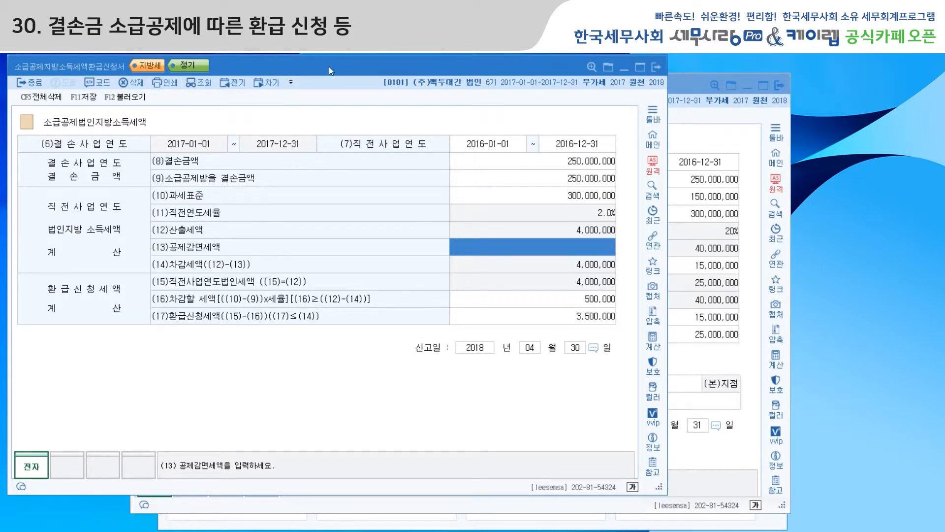
pyautogui.click(546, 178)
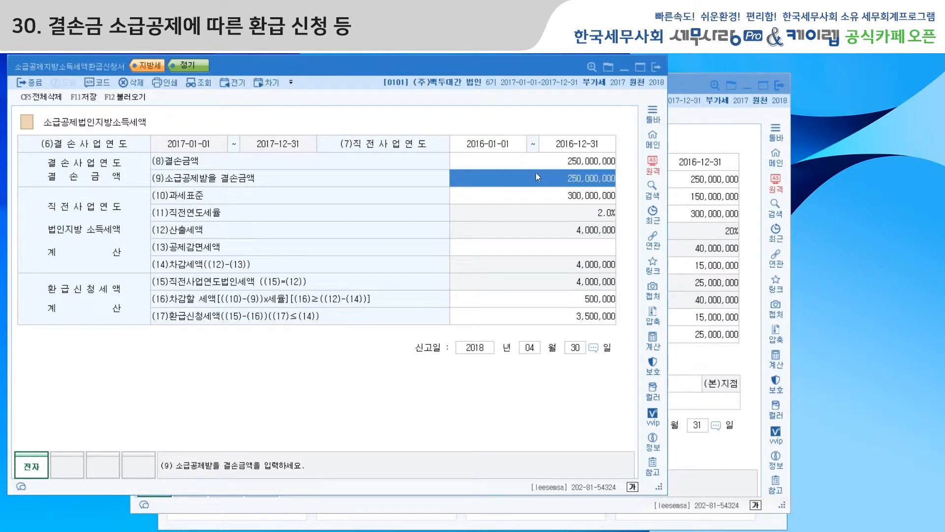
pyautogui.click(701, 143)
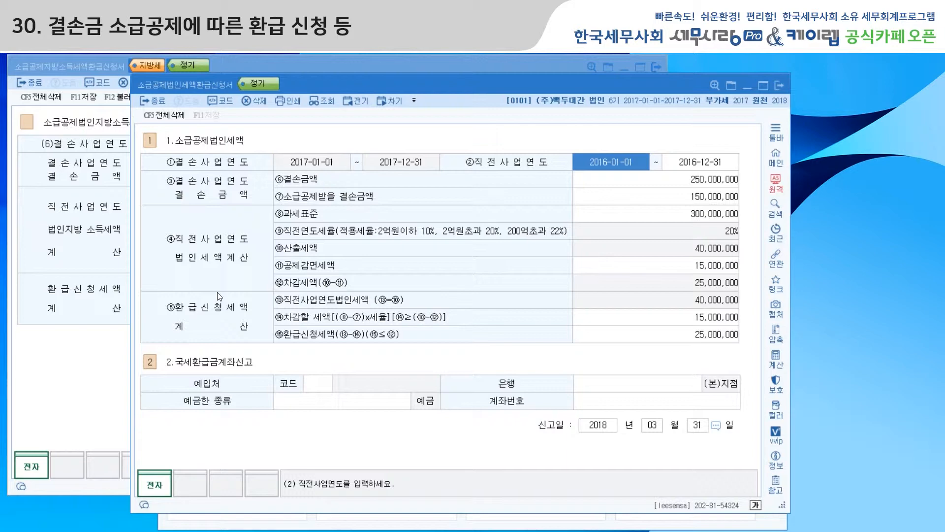
pyautogui.click(778, 85)
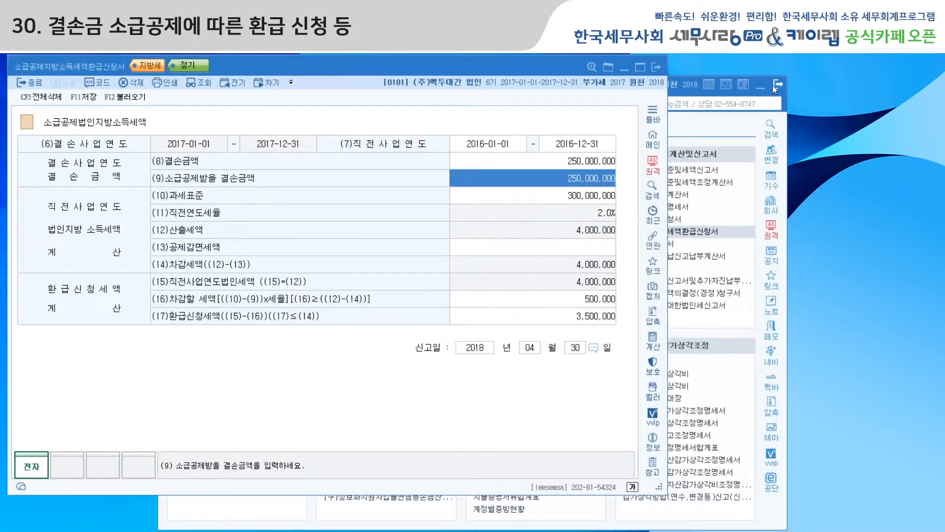
pyautogui.click(653, 67)
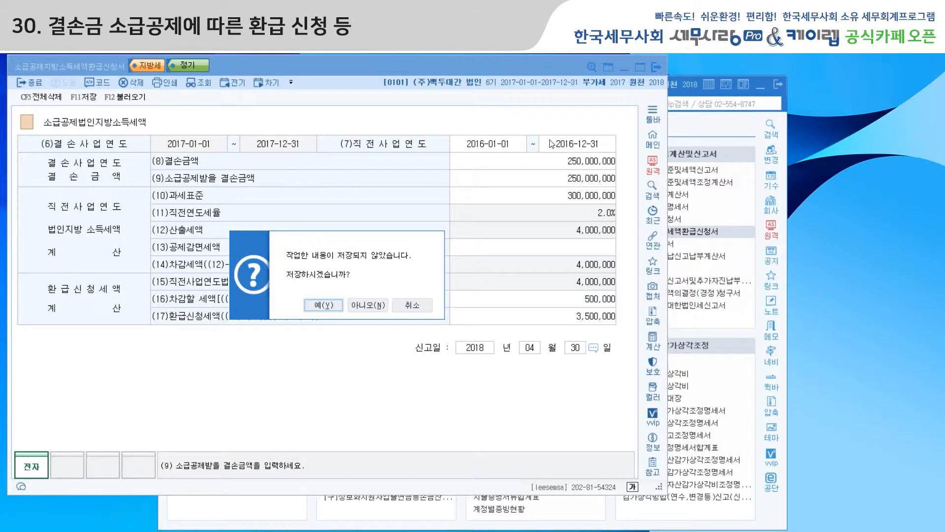
pyautogui.click(313, 305)
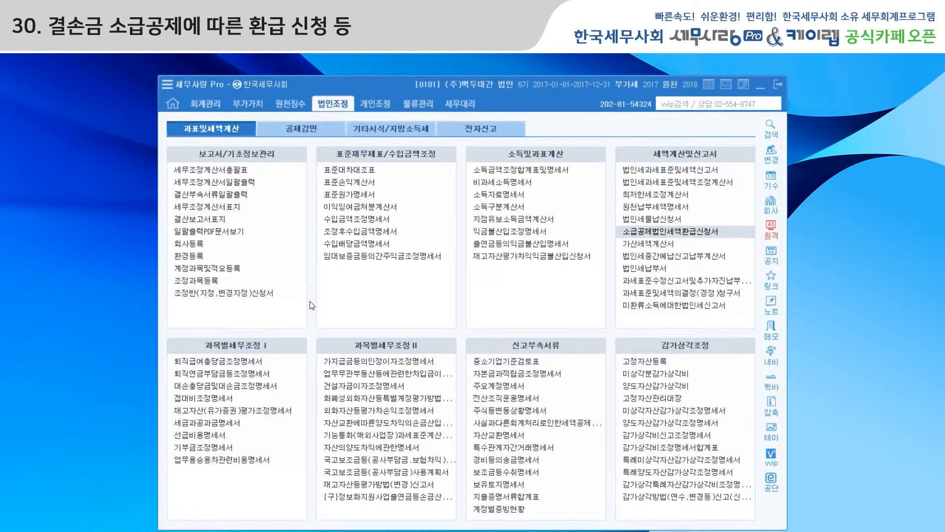
# View the 공제감면세액및추가납부세액합계표 from the tax credit and reduction forms (공제감면) and close it
pyautogui.click(317, 136)
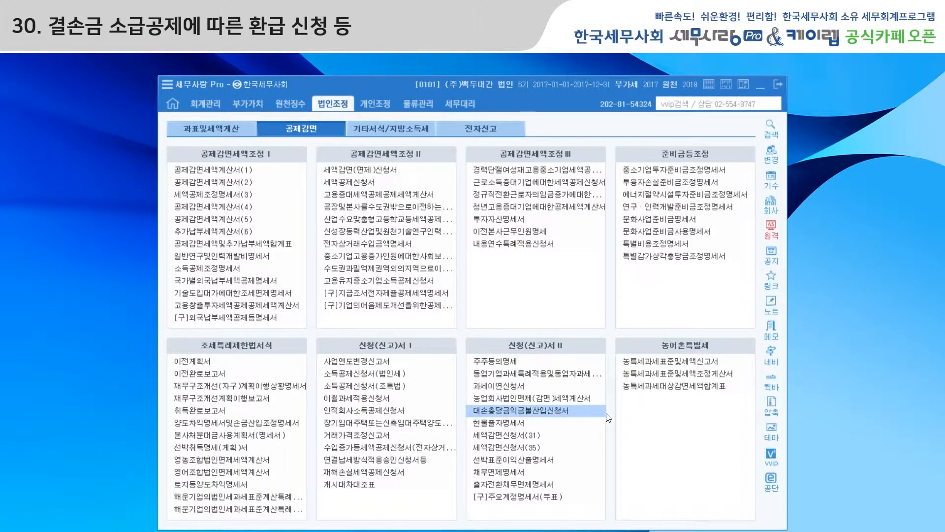
pyautogui.click(310, 130)
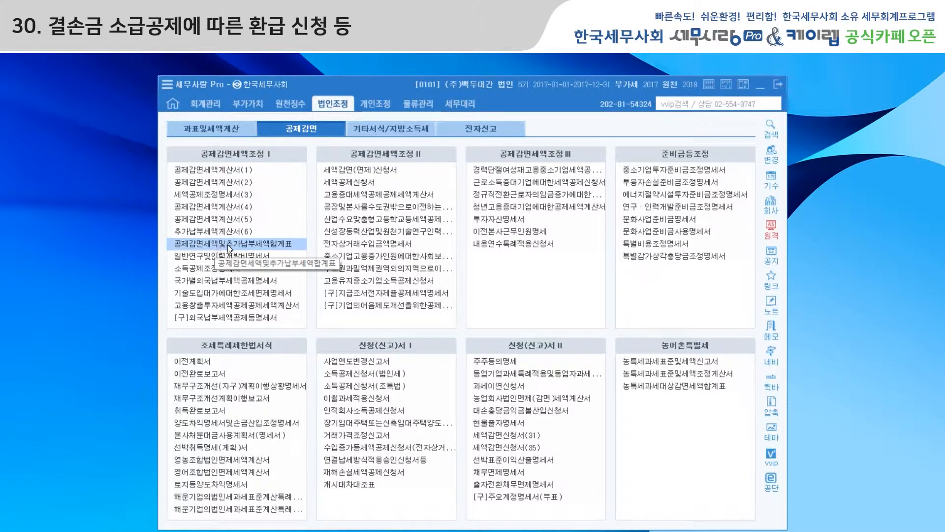
pyautogui.doubleClick(244, 243)
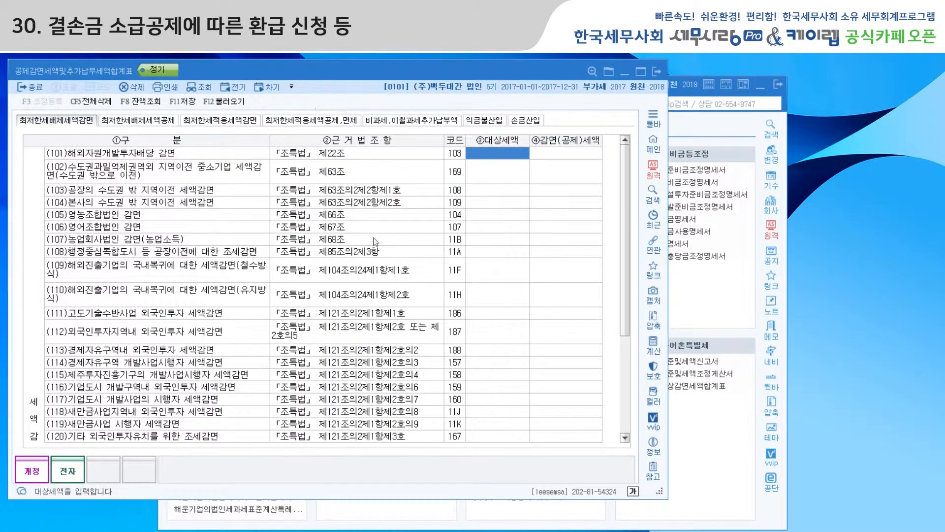
pyautogui.click(655, 70)
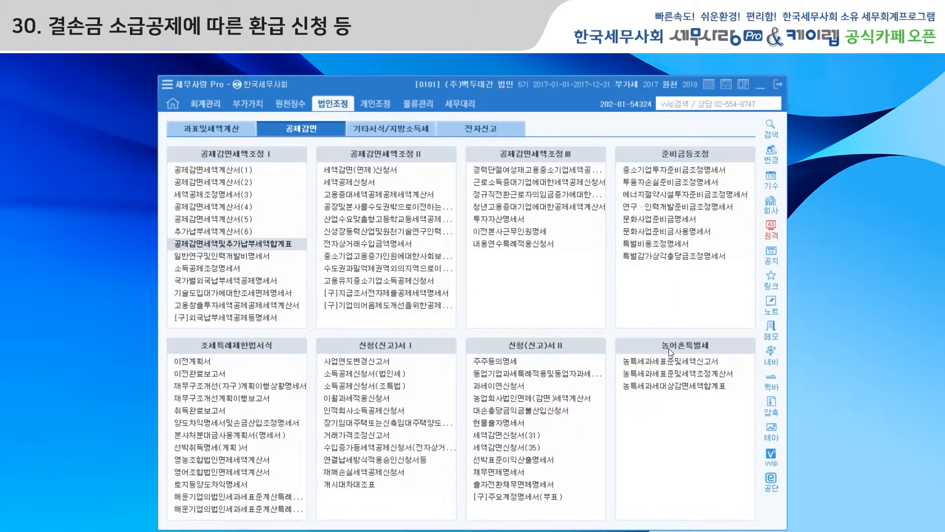
# Load the related-form data into the 농특세과세대상감면세액합계표, check the 고용창출투자세액공제 row, and save and close the form
pyautogui.click(696, 386)
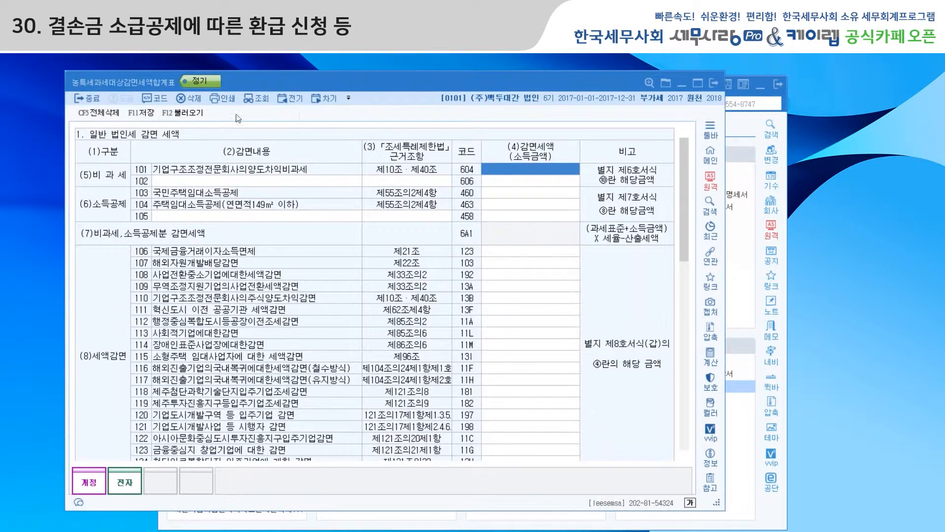
pyautogui.click(189, 113)
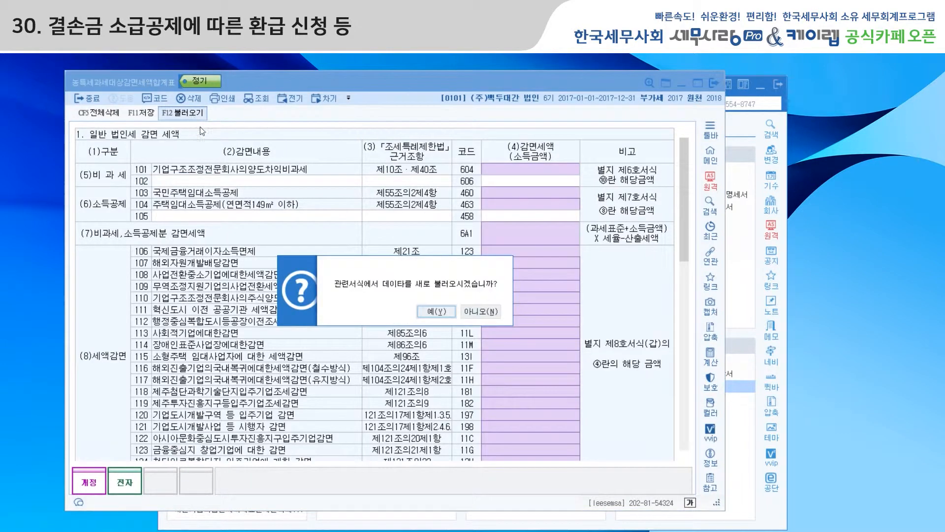
pyautogui.press('Return')
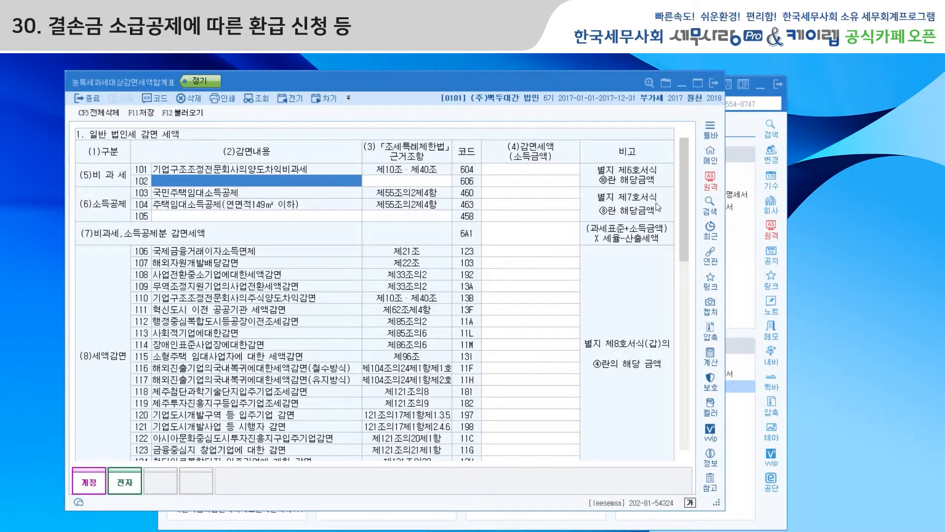
pyautogui.moveTo(680, 184); pyautogui.dragTo(683, 324)
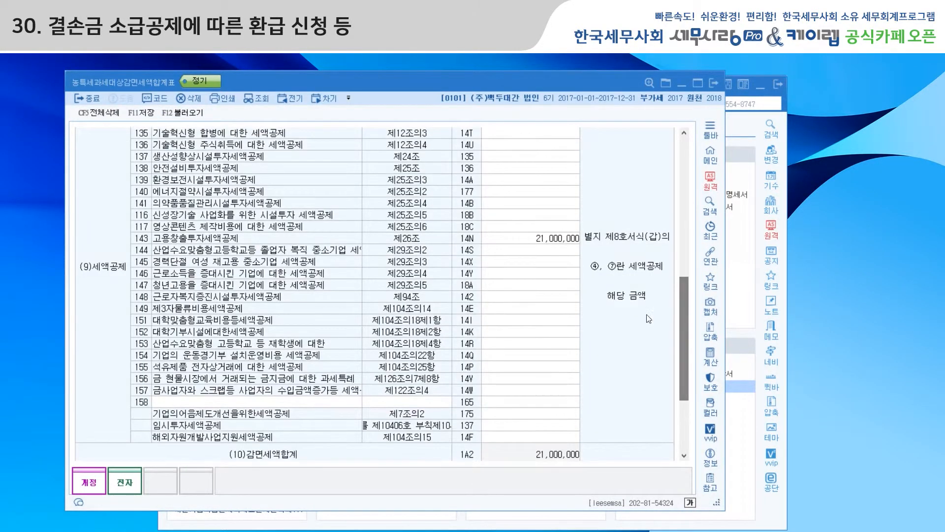
pyautogui.click(529, 240)
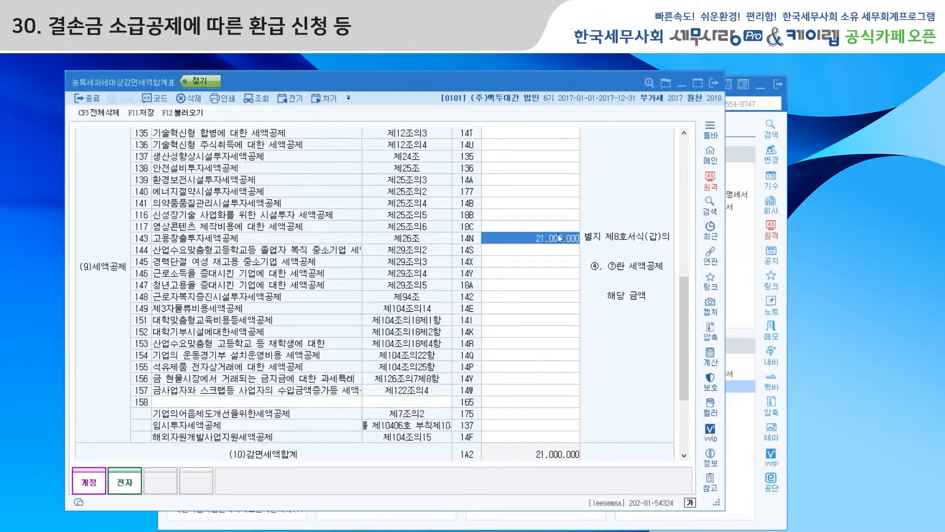
pyautogui.click(710, 81)
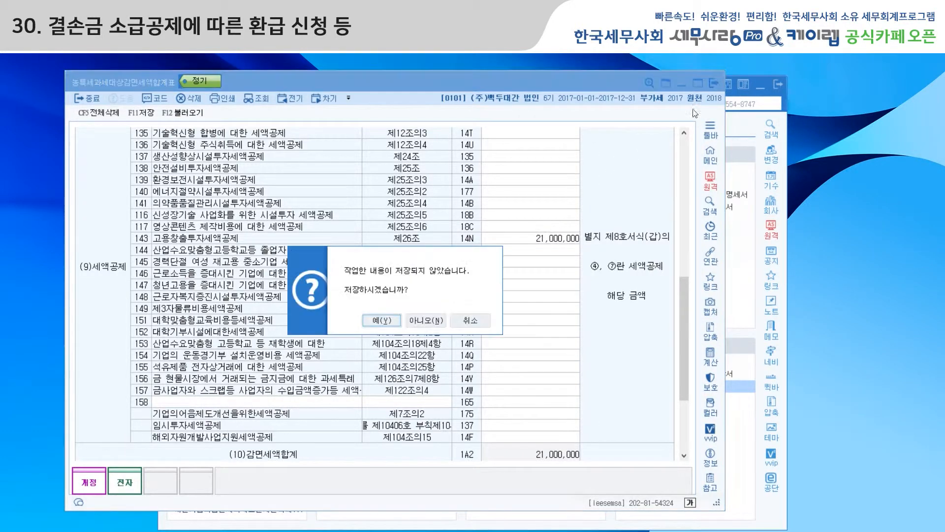
pyautogui.click(382, 320)
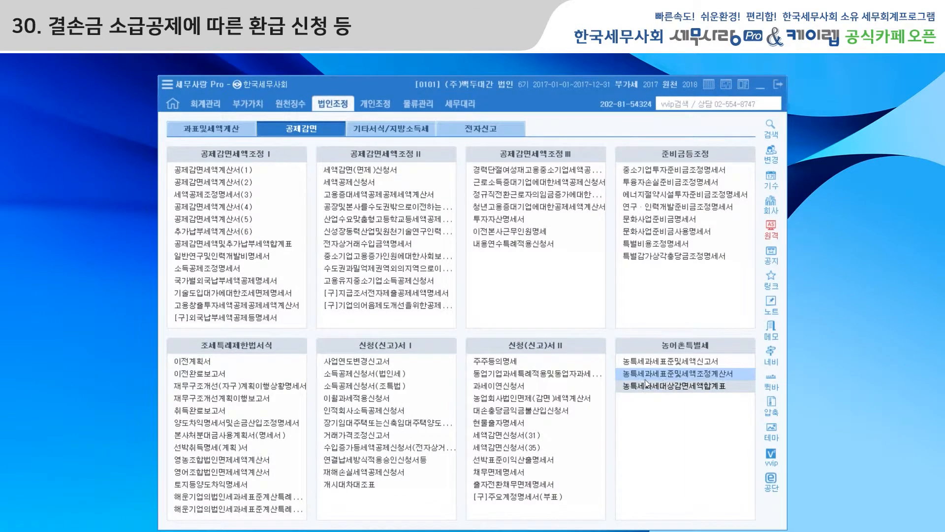
# Load the related-form data into the 농특세과세표준및세액조정계산서, and save and close it
pyautogui.click(670, 373)
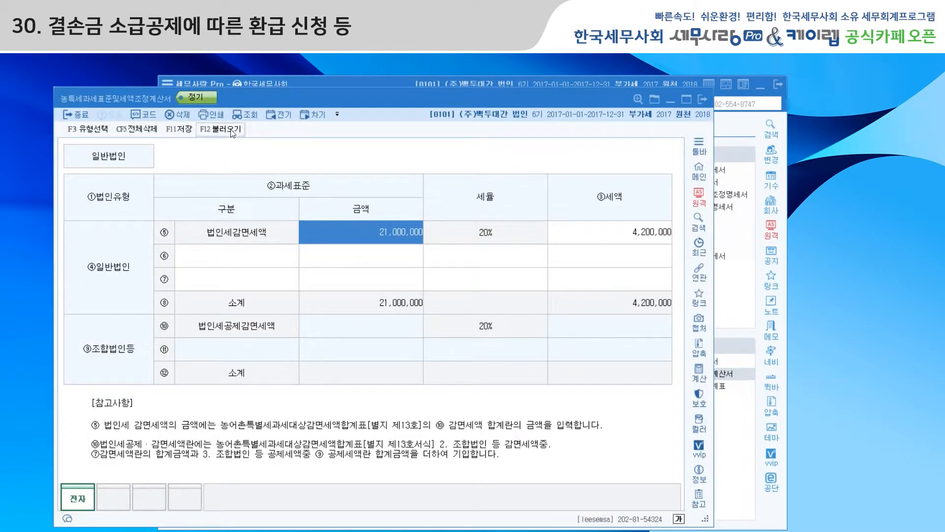
pyautogui.click(221, 129)
pyautogui.click(400, 328)
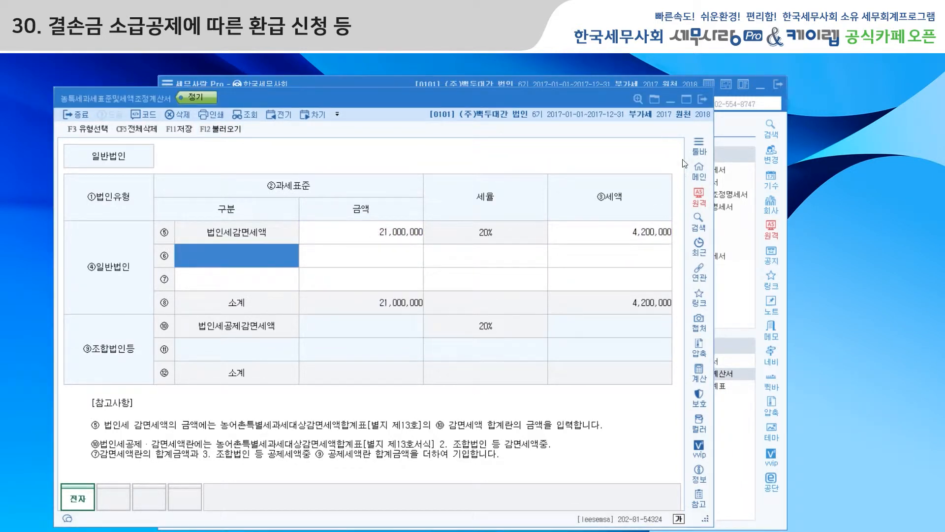
pyautogui.click(703, 100)
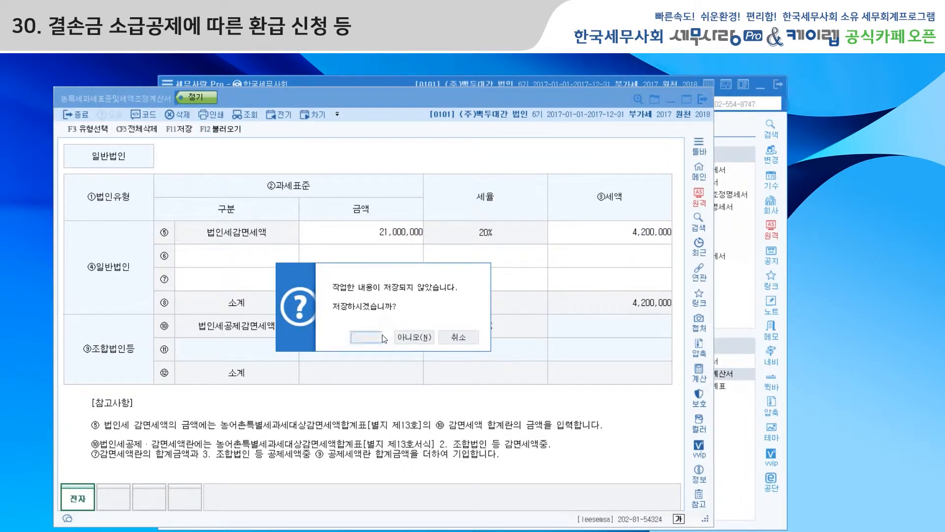
pyautogui.click(371, 339)
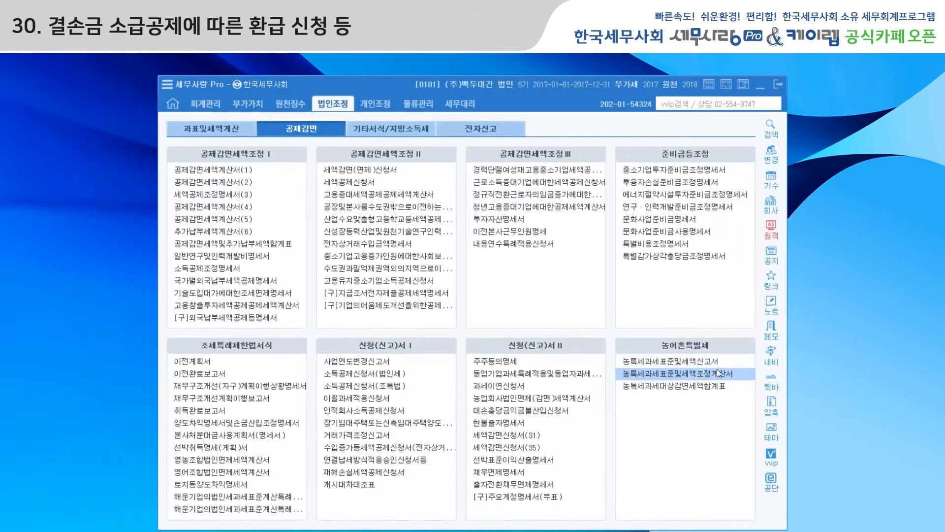
# Load the related-form data into the 농특세과세표준및세액신고서, and save and close it
pyautogui.click(712, 363)
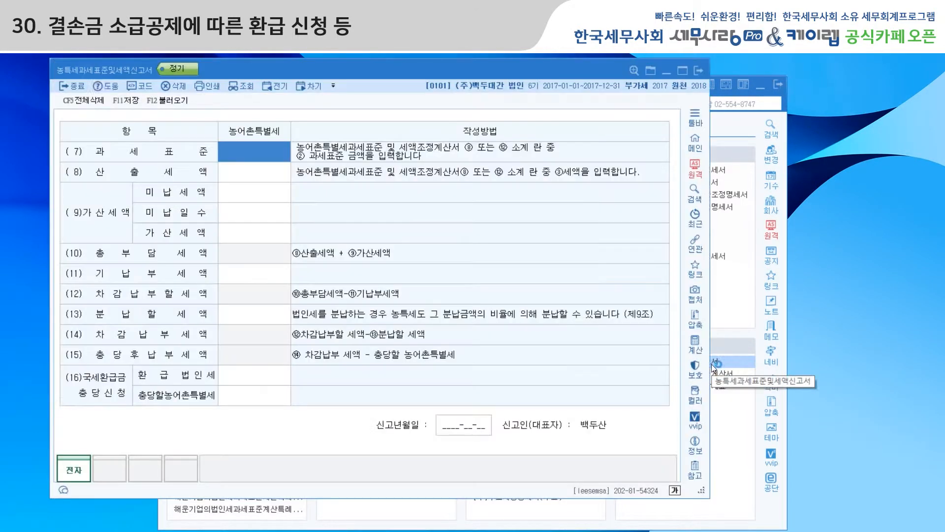
pyautogui.click(168, 100)
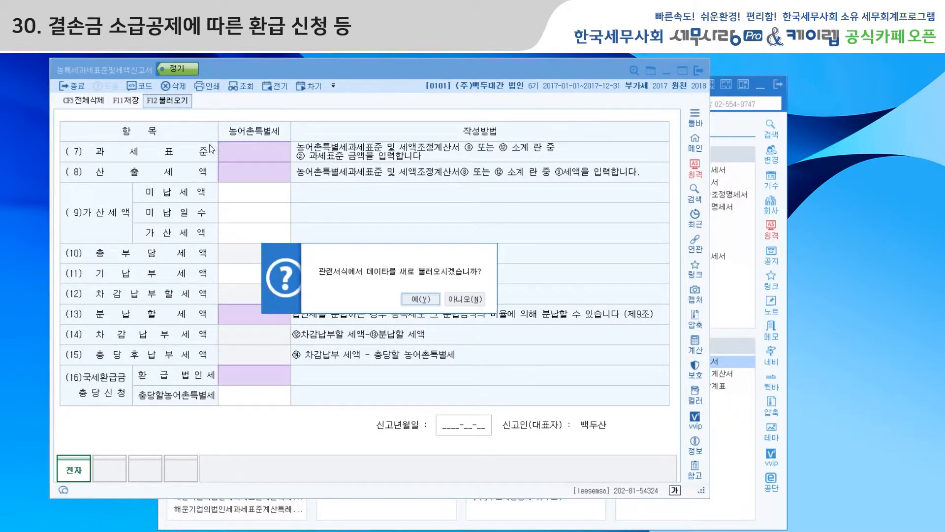
pyautogui.click(419, 299)
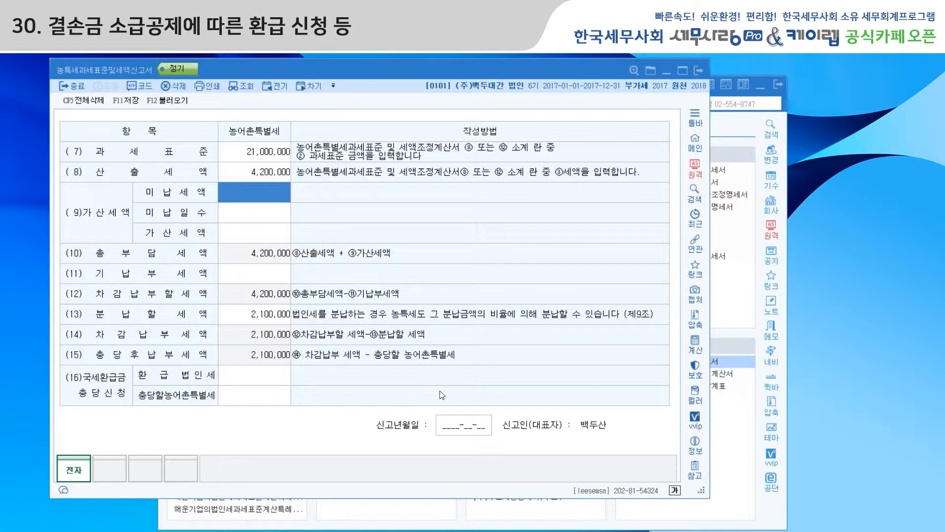
pyautogui.click(700, 71)
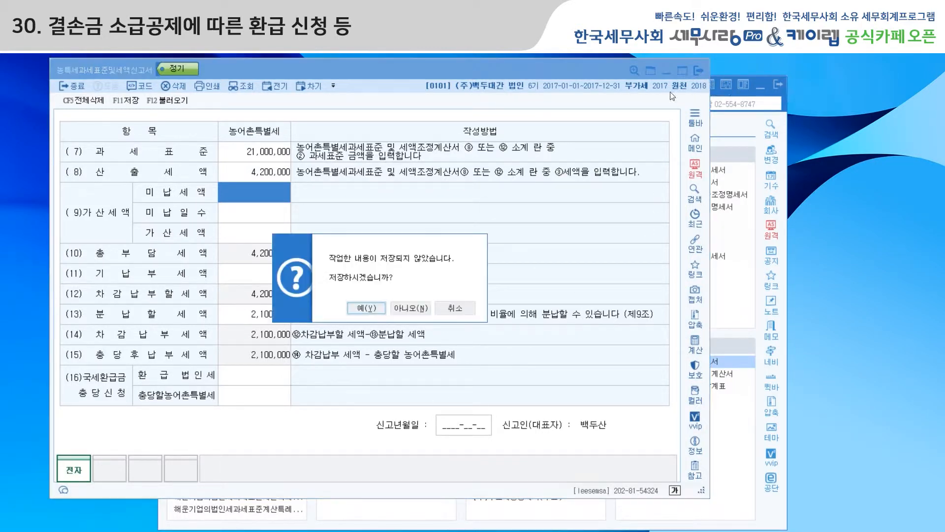
pyautogui.click(366, 307)
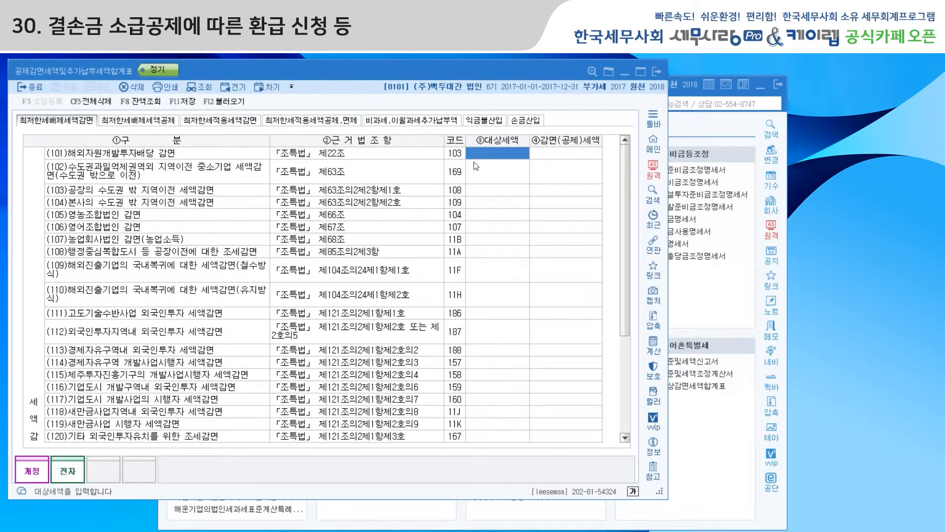
# Close the 공제감면세액및추가납부세액합계표 without changing its entries
pyautogui.click(657, 72)
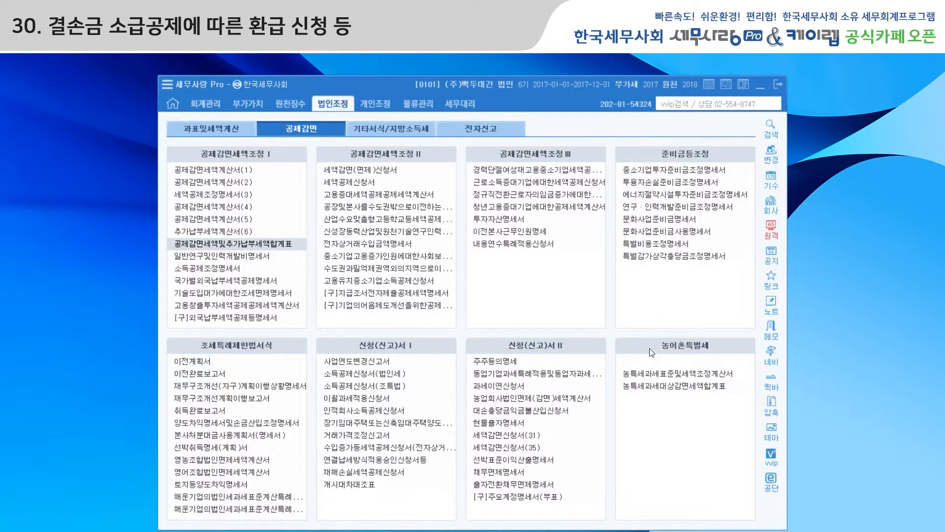